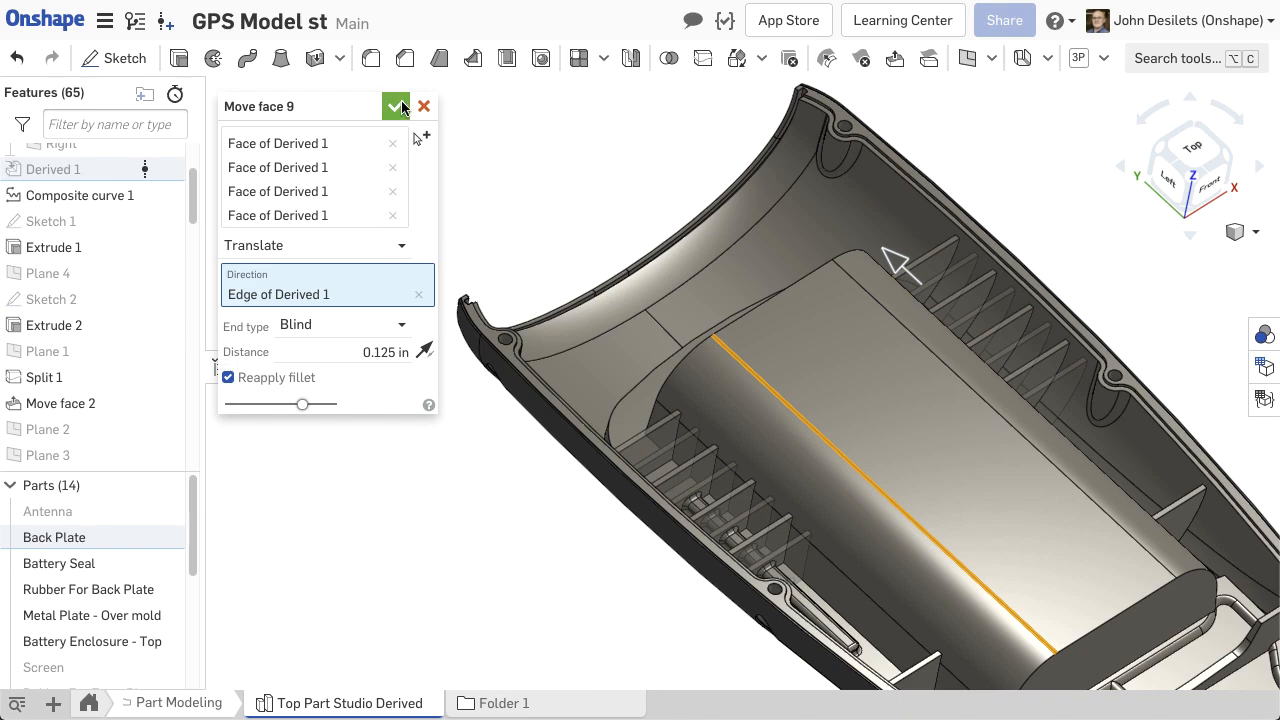
- Accept the 0.125 in blind translation of the Derived 1 faces along the selected edge
{"action": "left_click", "coordinate": [397, 104]}
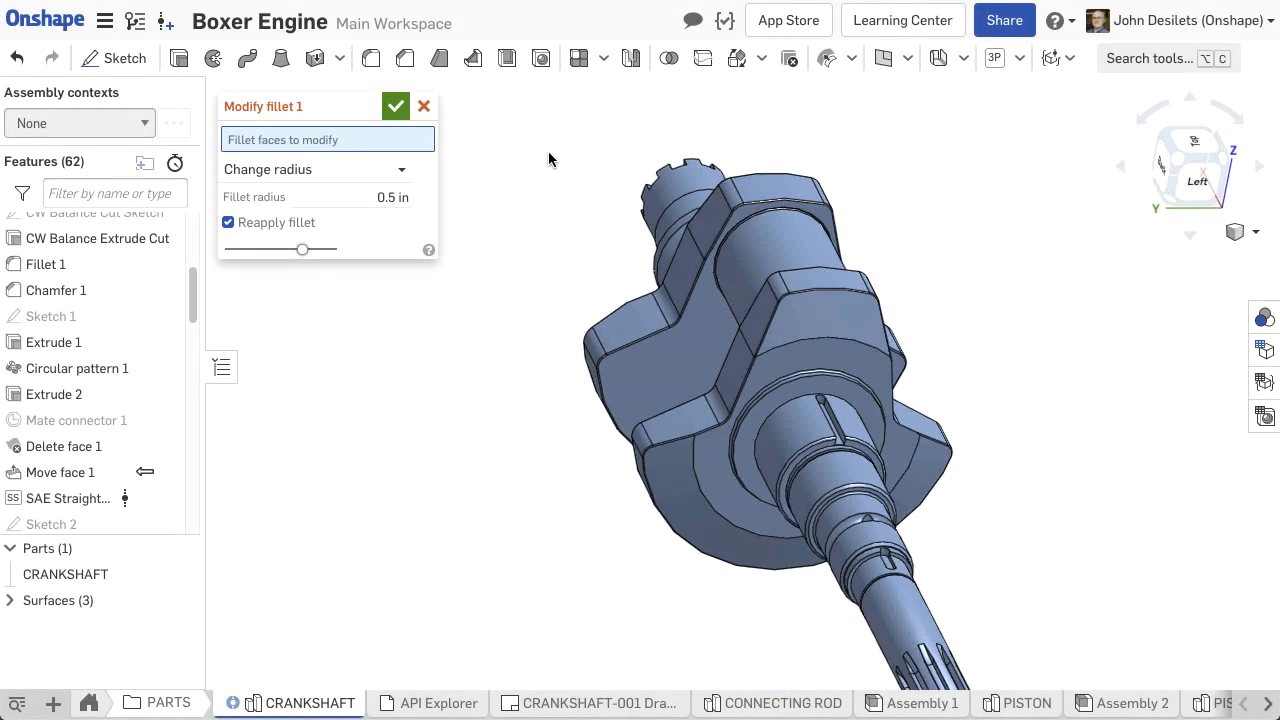
- Change the radius of the four fillet faces at the crankshaft counterweight corners to 0.5 in
{"action": "left_click", "coordinate": [729, 194]}
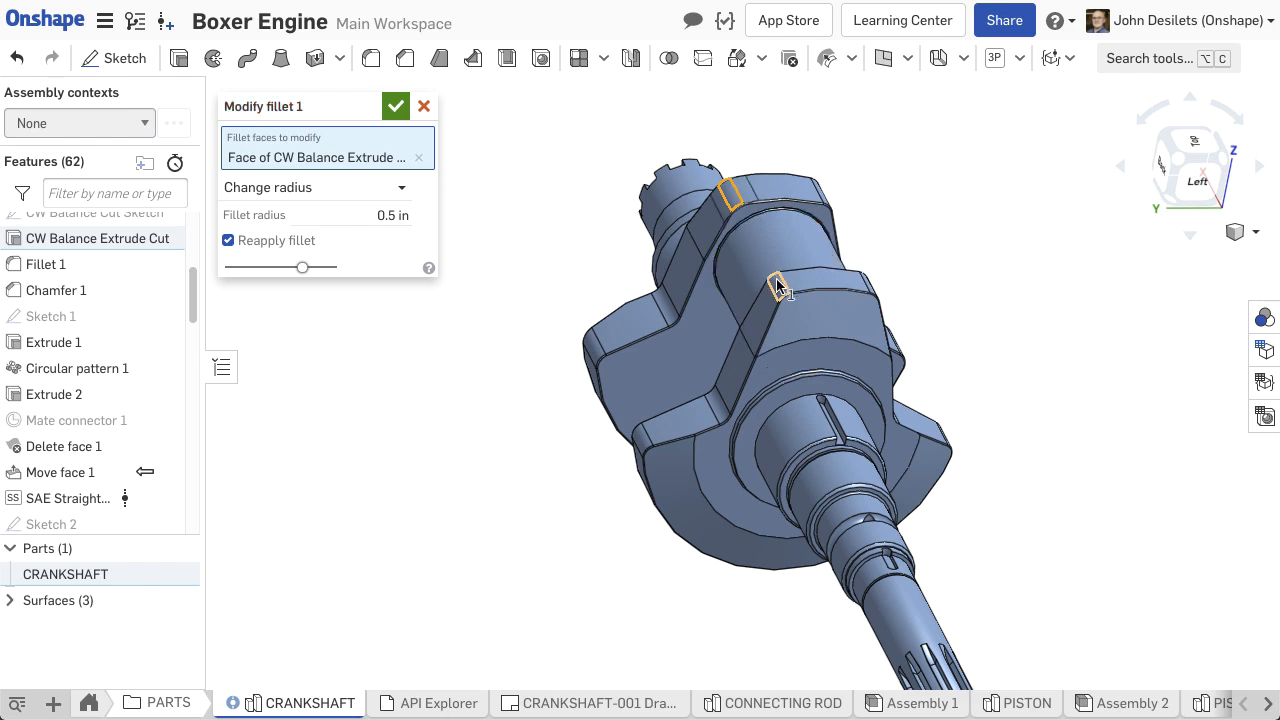
{"action": "left_click", "coordinate": [777, 285]}
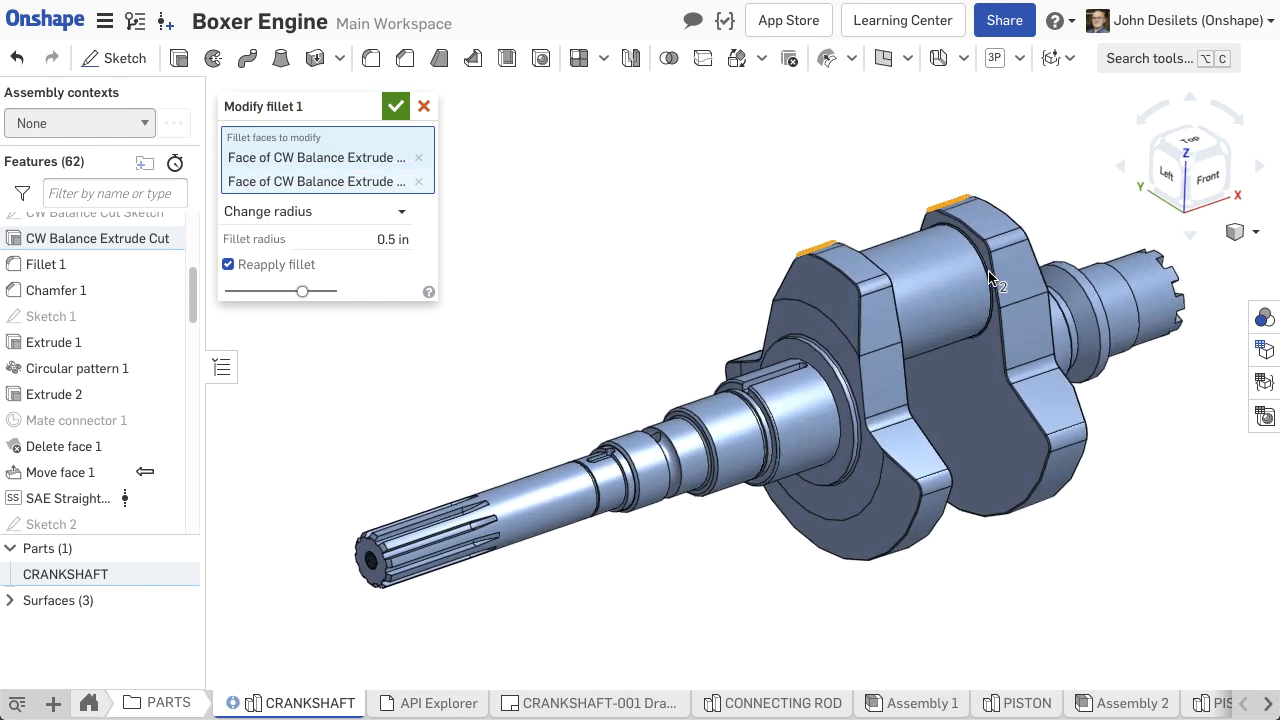
{"action": "left_click", "coordinate": [997, 254]}
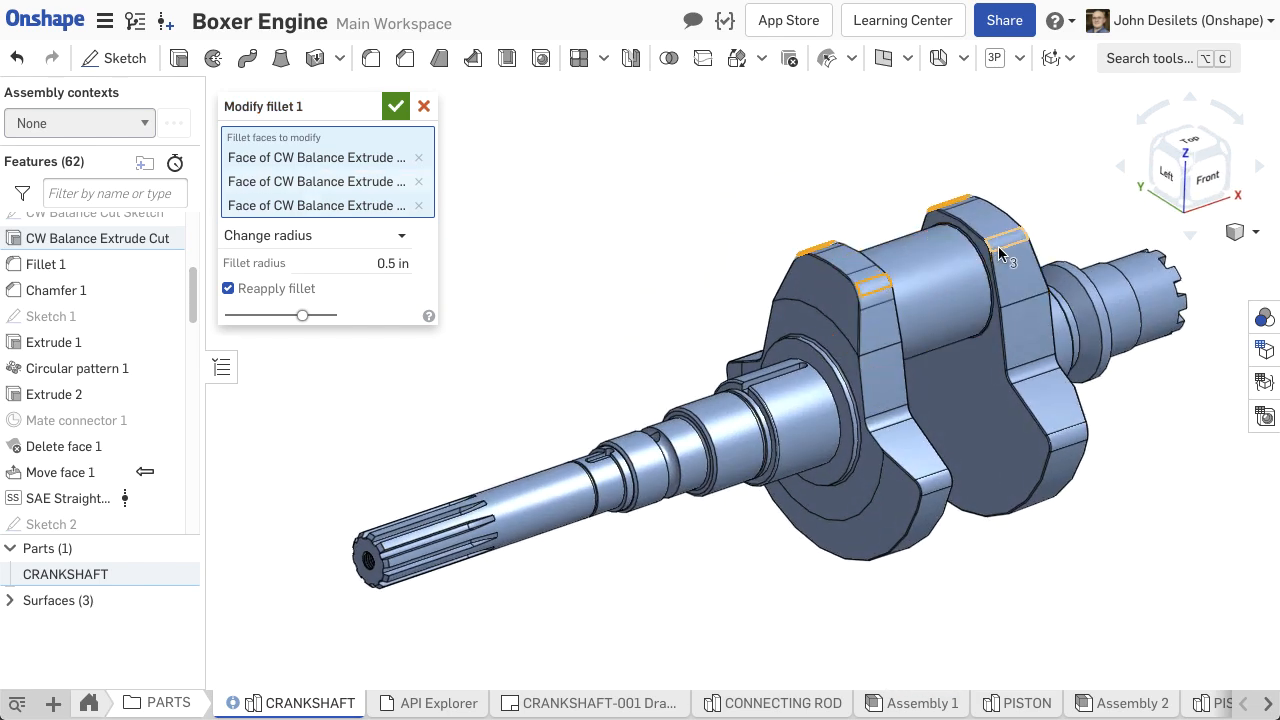
{"action": "left_click", "coordinate": [998, 254]}
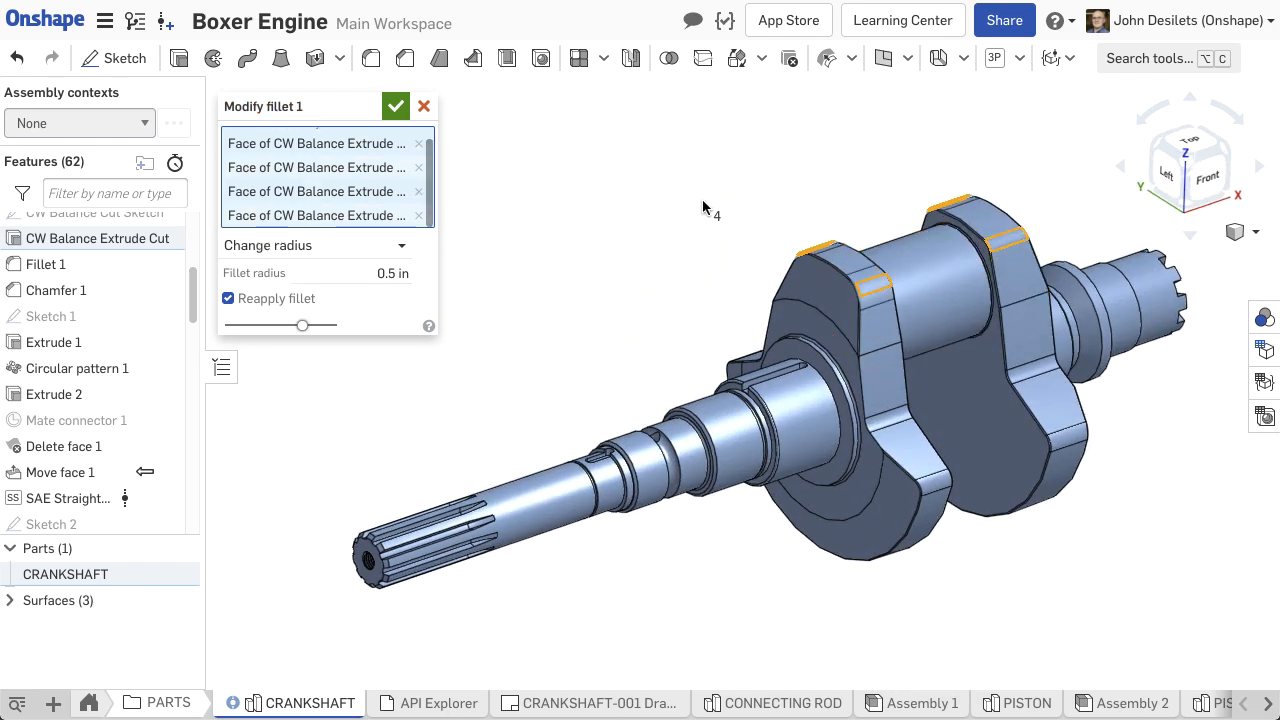
{"action": "left_click", "coordinate": [399, 107]}
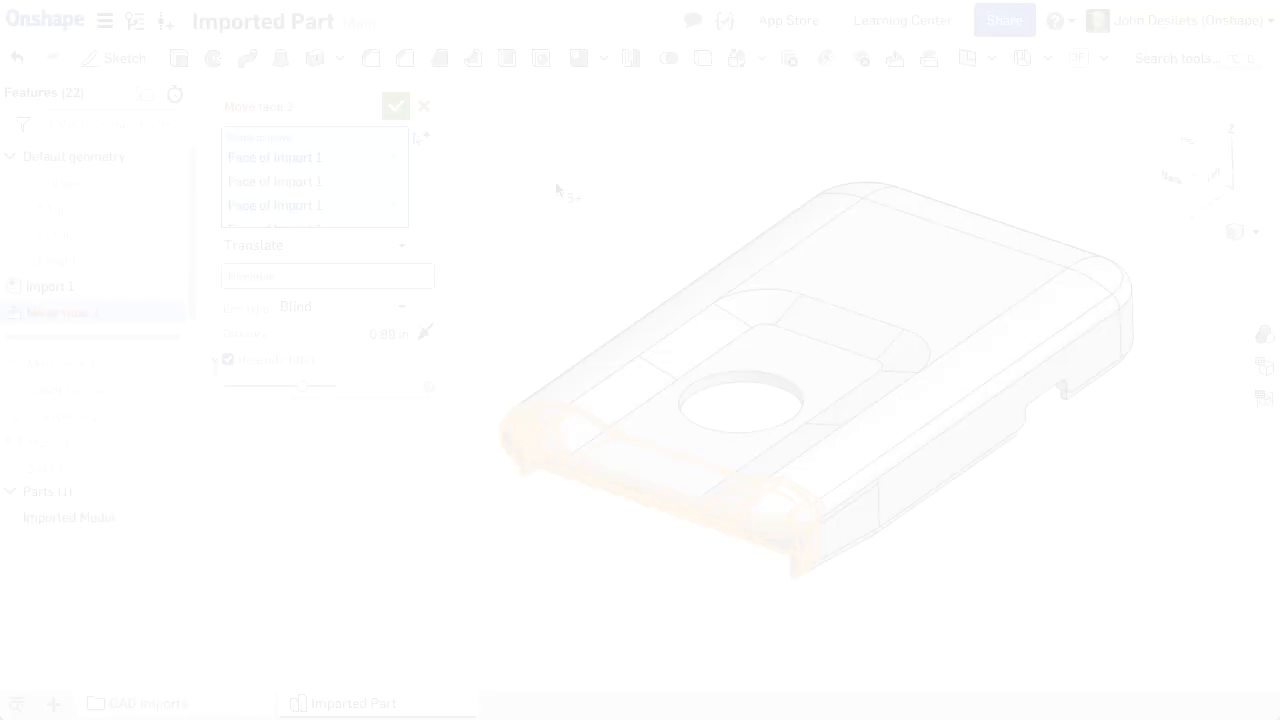
- Translate the selected end faces of the imported part 1.25 in along its long straight edge
{"action": "left_click", "coordinate": [756, 268]}
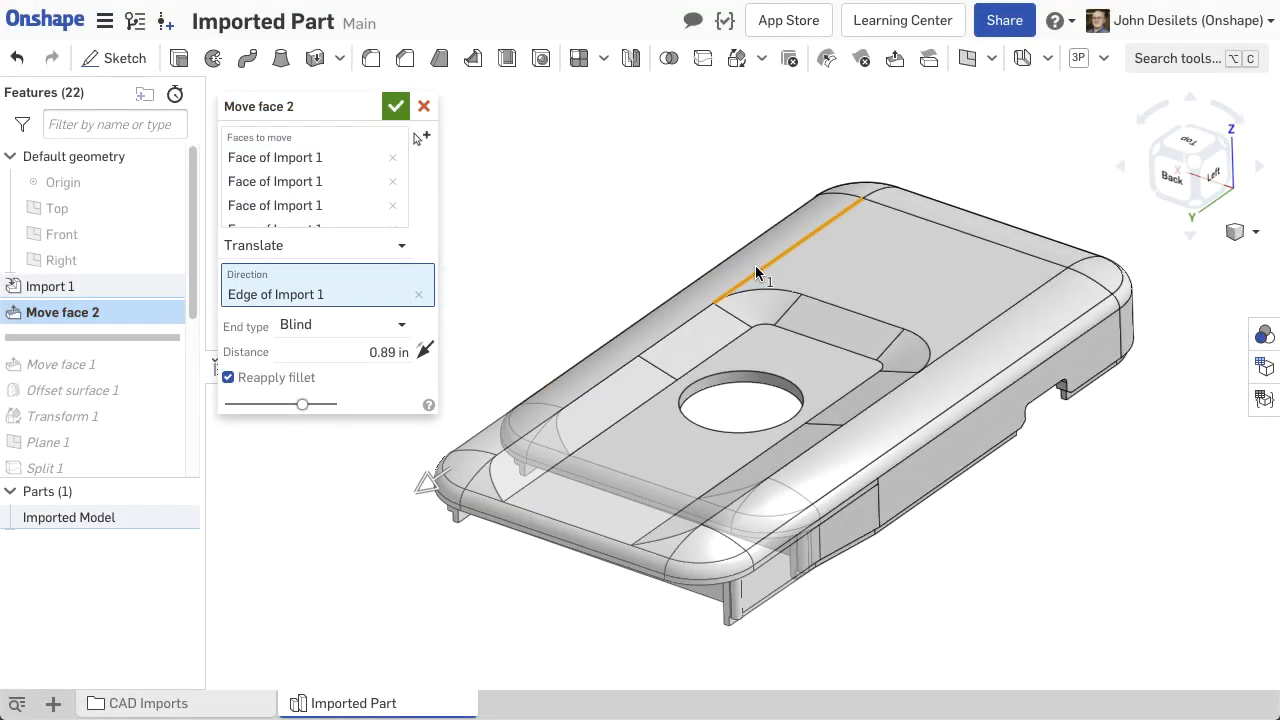
{"action": "left_click_drag", "start_coordinate": [434, 482], "coordinate": [409, 513]}
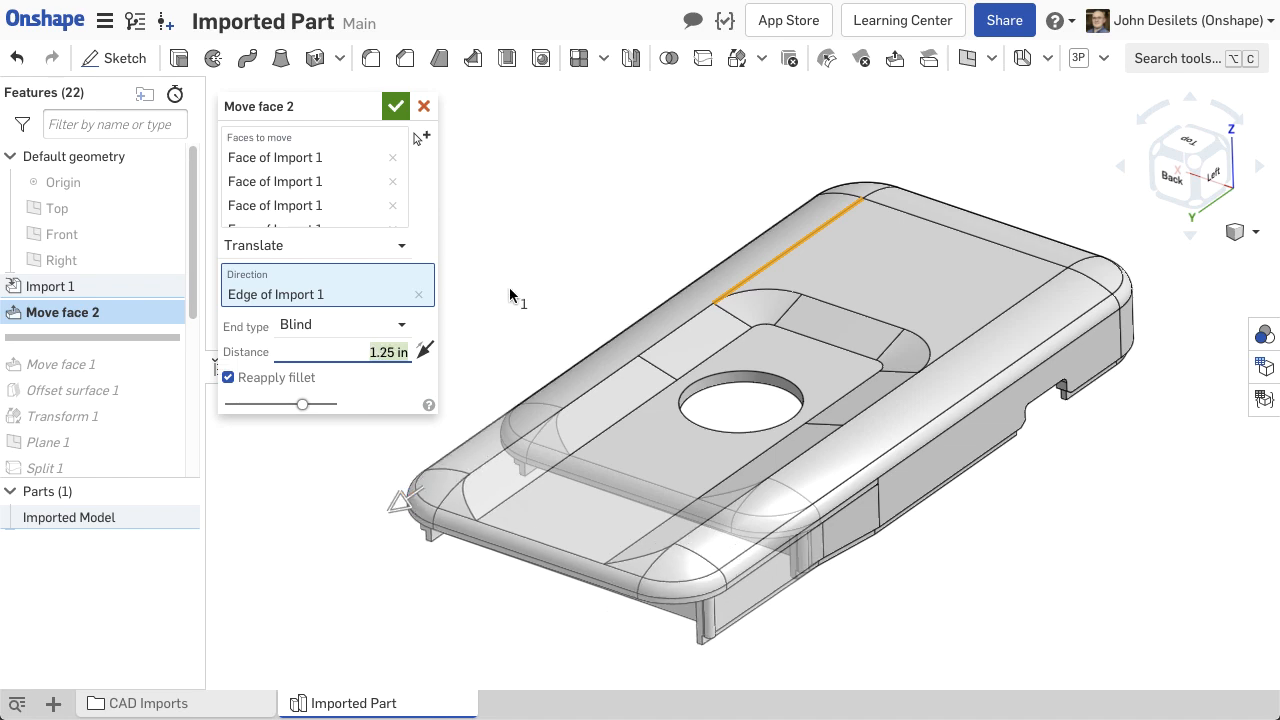
{"action": "left_click", "coordinate": [395, 106]}
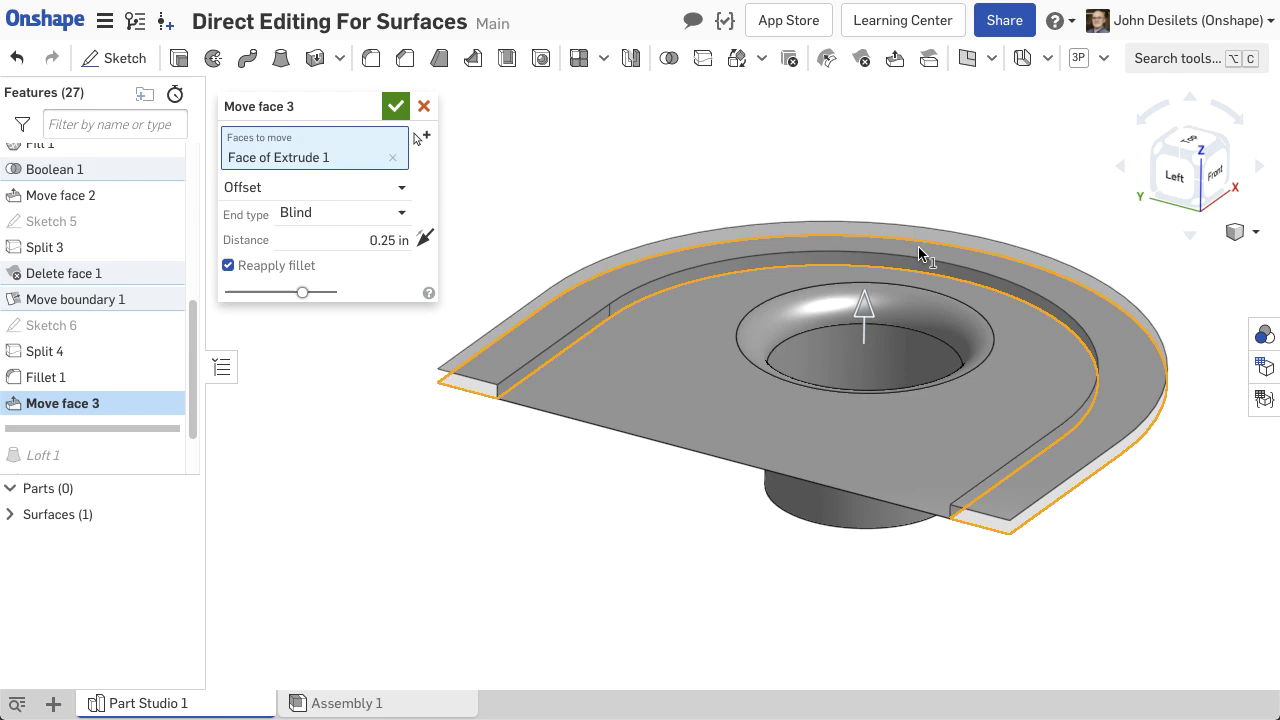
- Set the offset distance of the raised rim face to 0.5 in and accept the face move
{"action": "left_click", "coordinate": [340, 240]}
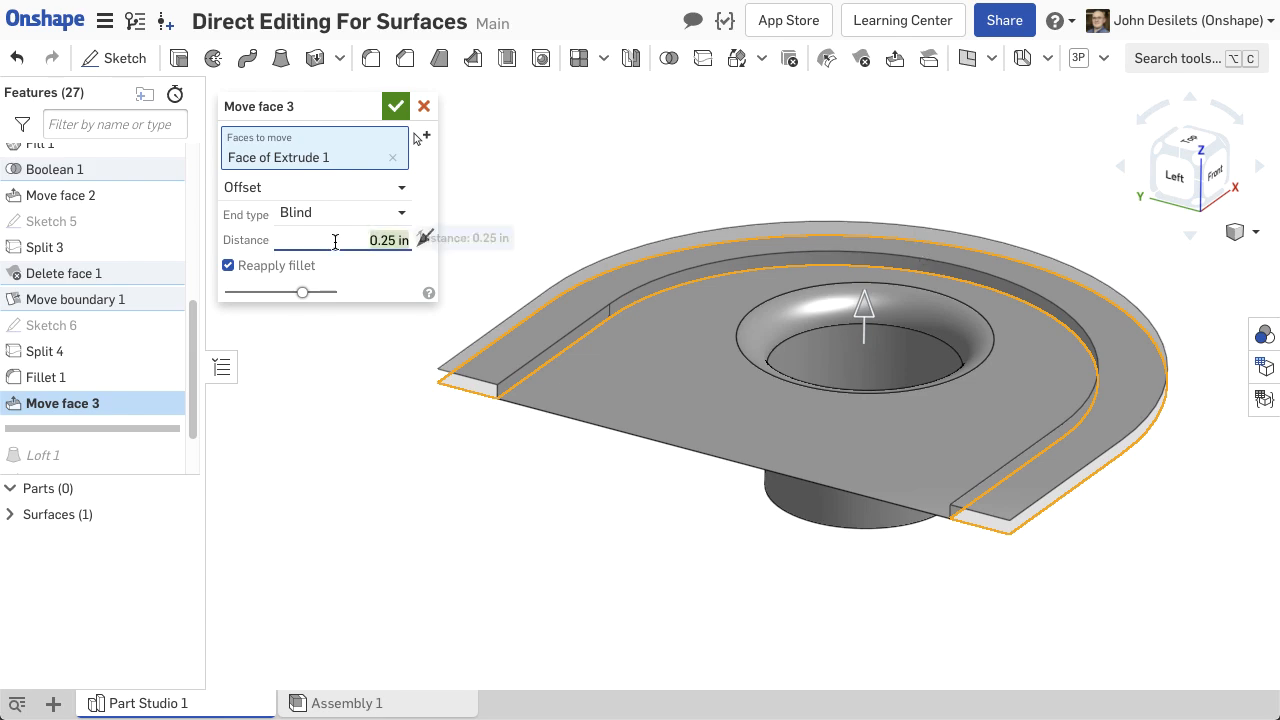
{"action": "type", "text": "0.5"}
{"action": "left_click", "coordinate": [395, 106]}
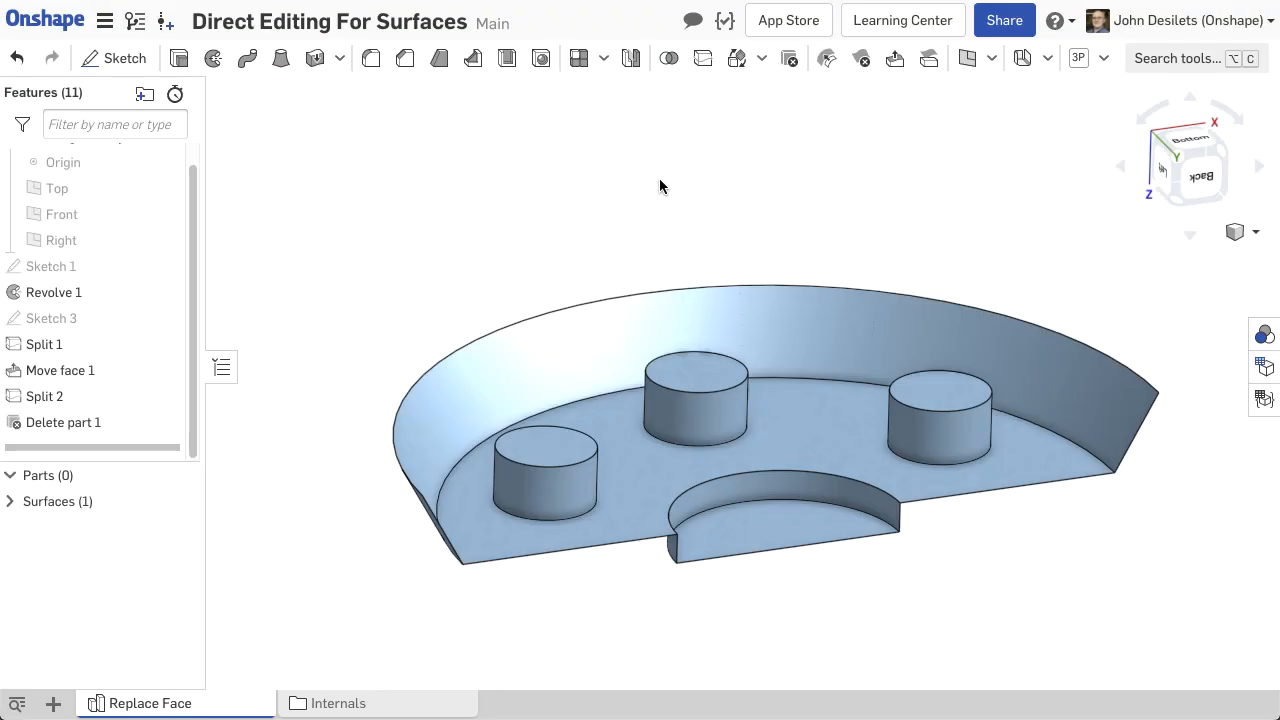
- Replace the top faces of the three cylindrical bosses, collected with Bounded faces and Select patterns, with the flat floor face
{"action": "left_click", "coordinate": [929, 62]}
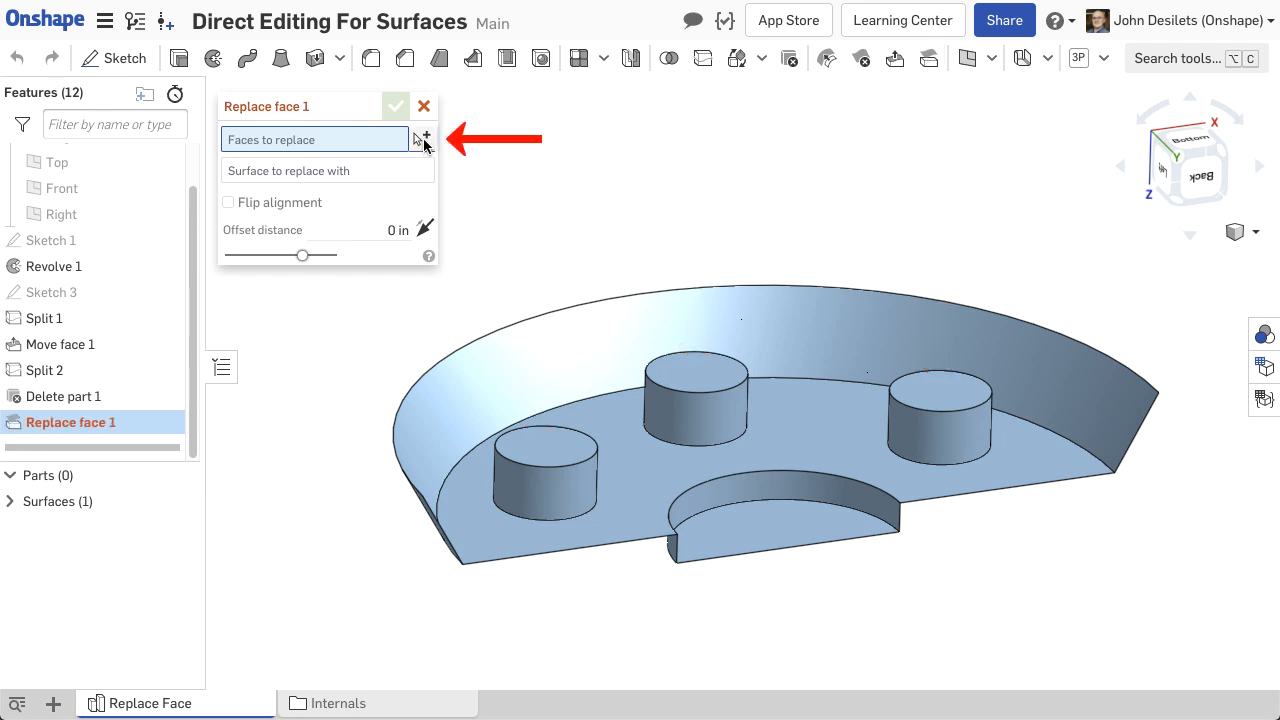
{"action": "left_click", "coordinate": [424, 140]}
{"action": "left_click", "coordinate": [500, 262]}
{"action": "left_click", "coordinate": [500, 343]}
{"action": "left_click", "coordinate": [696, 372]}
{"action": "left_click", "coordinate": [500, 340]}
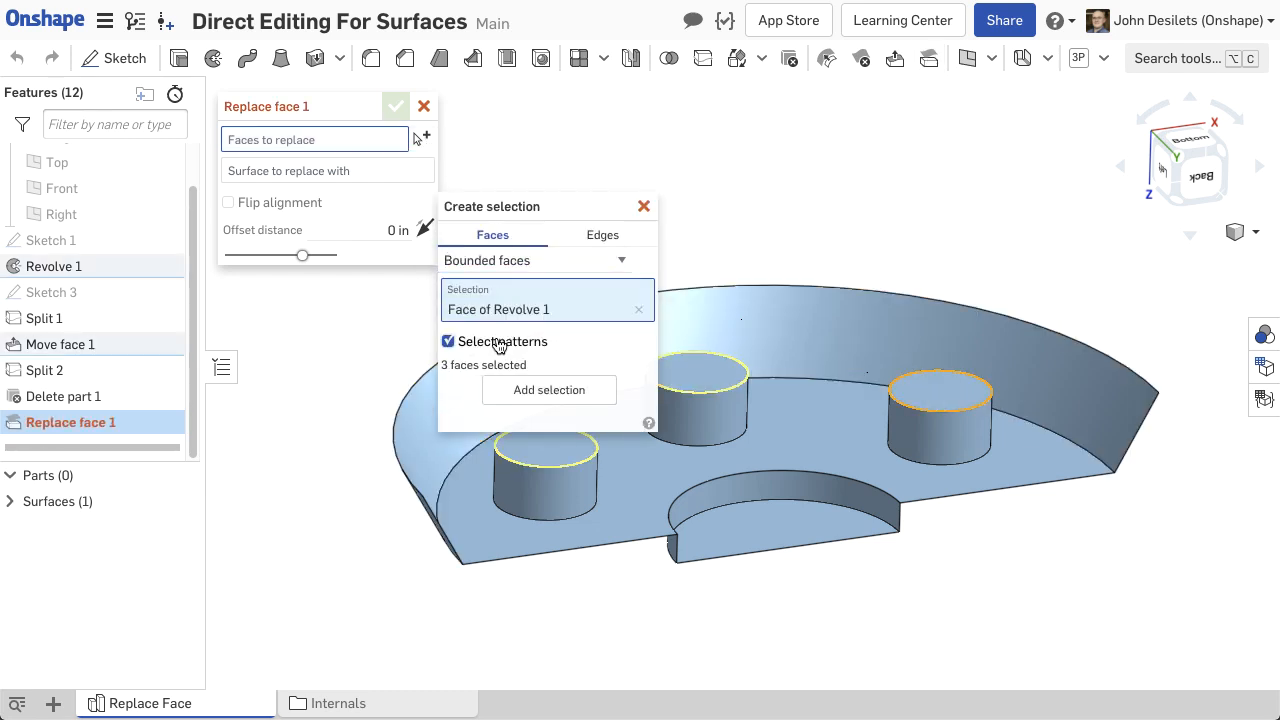
{"action": "left_click", "coordinate": [510, 387]}
{"action": "left_click", "coordinate": [644, 206]}
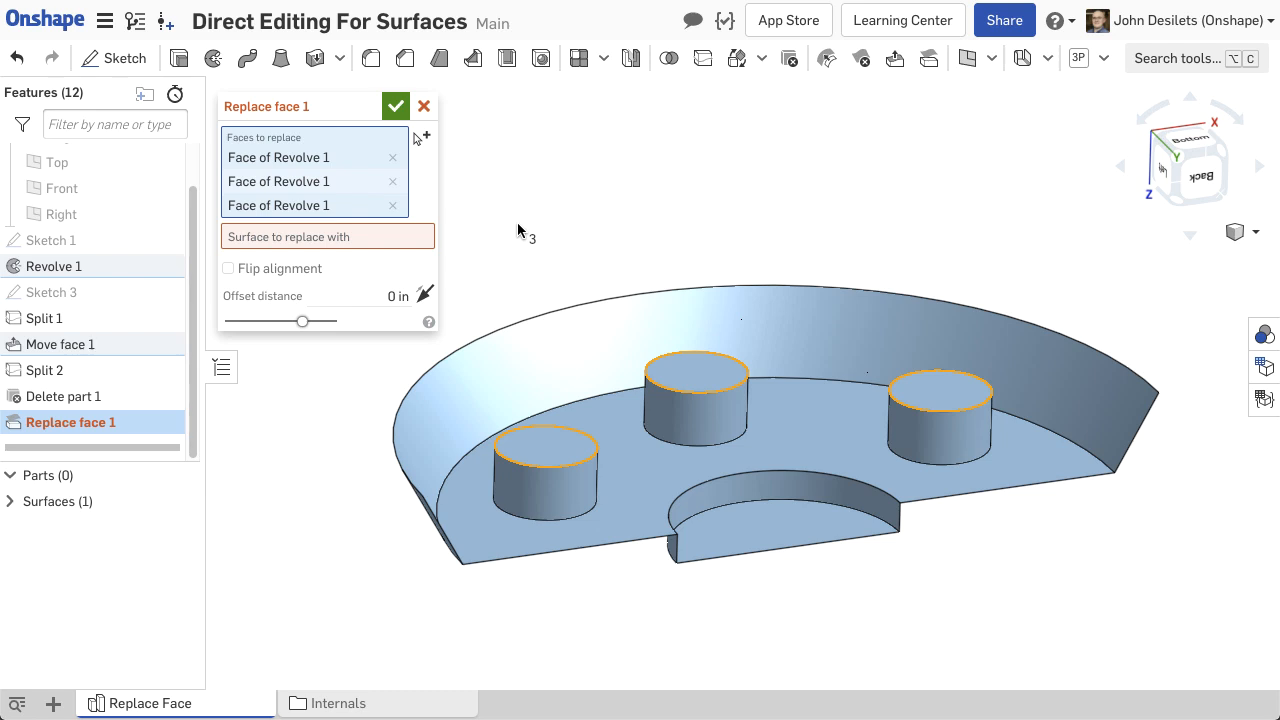
{"action": "left_click", "coordinate": [416, 238]}
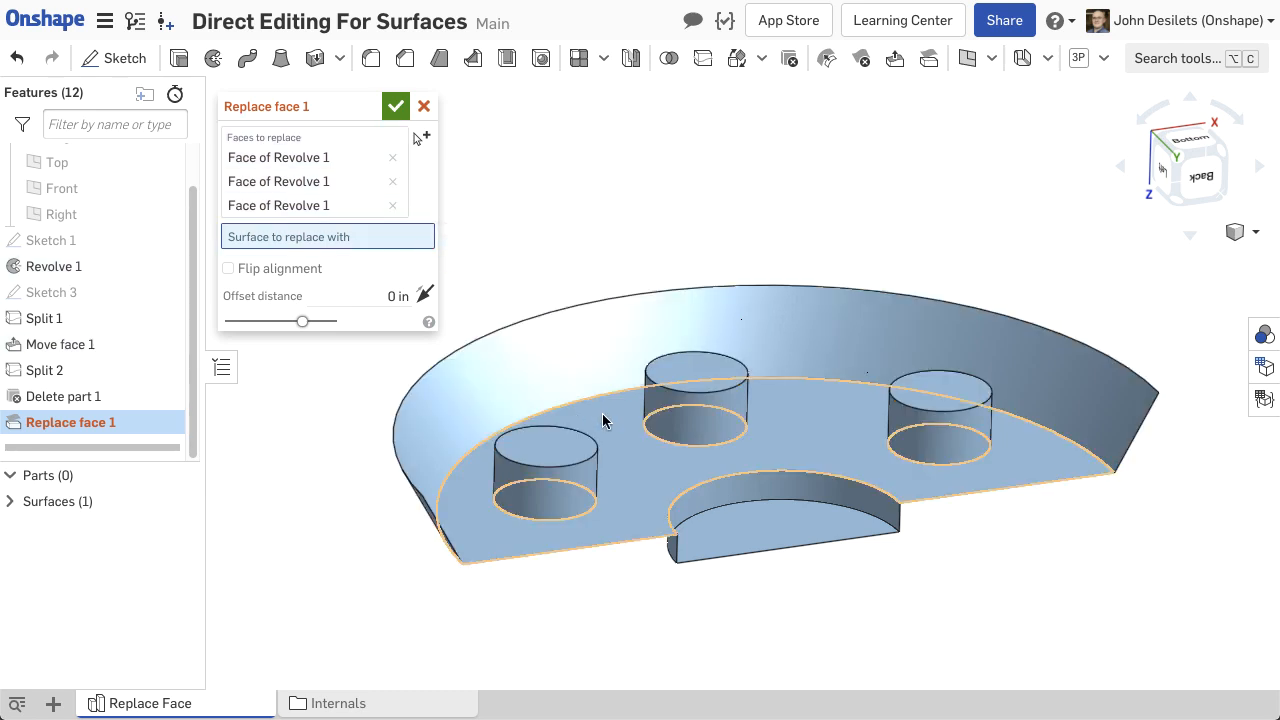
{"action": "left_click", "coordinate": [603, 421]}
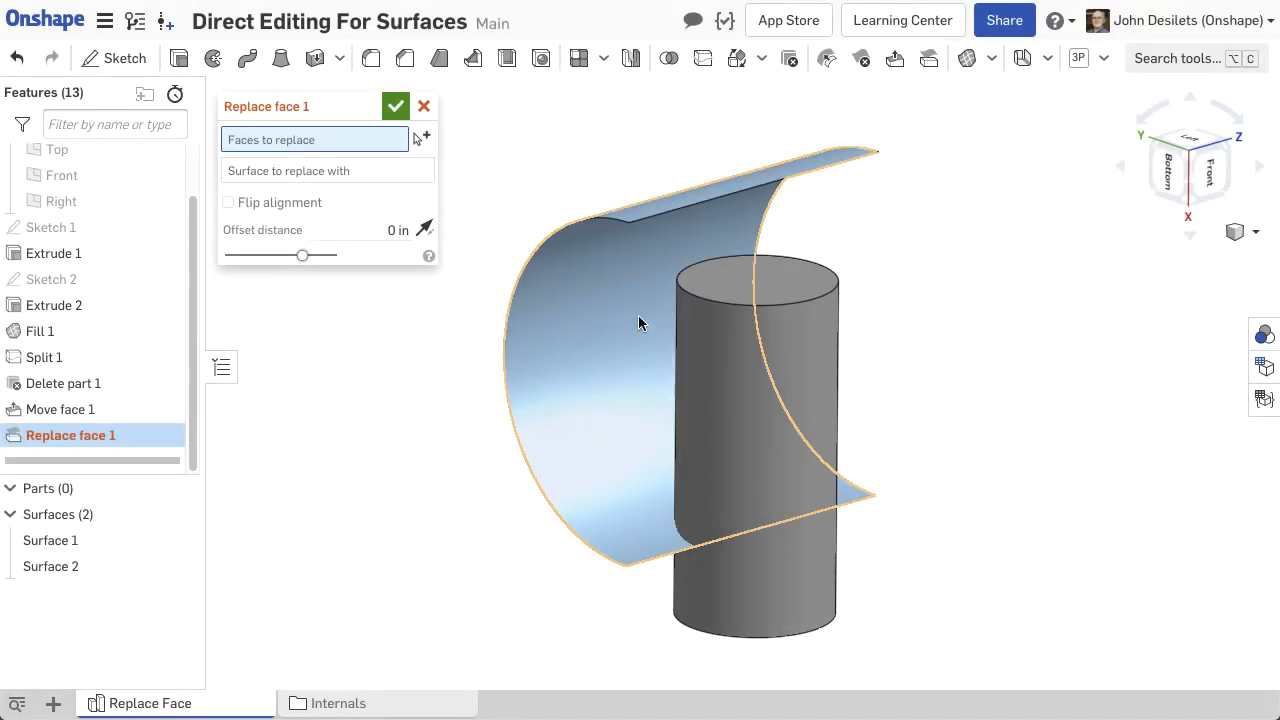
- Replace the cylinder's top face with the curved extruded surface, using flipped alignment
{"action": "left_click", "coordinate": [727, 292]}
{"action": "left_click", "coordinate": [325, 184]}
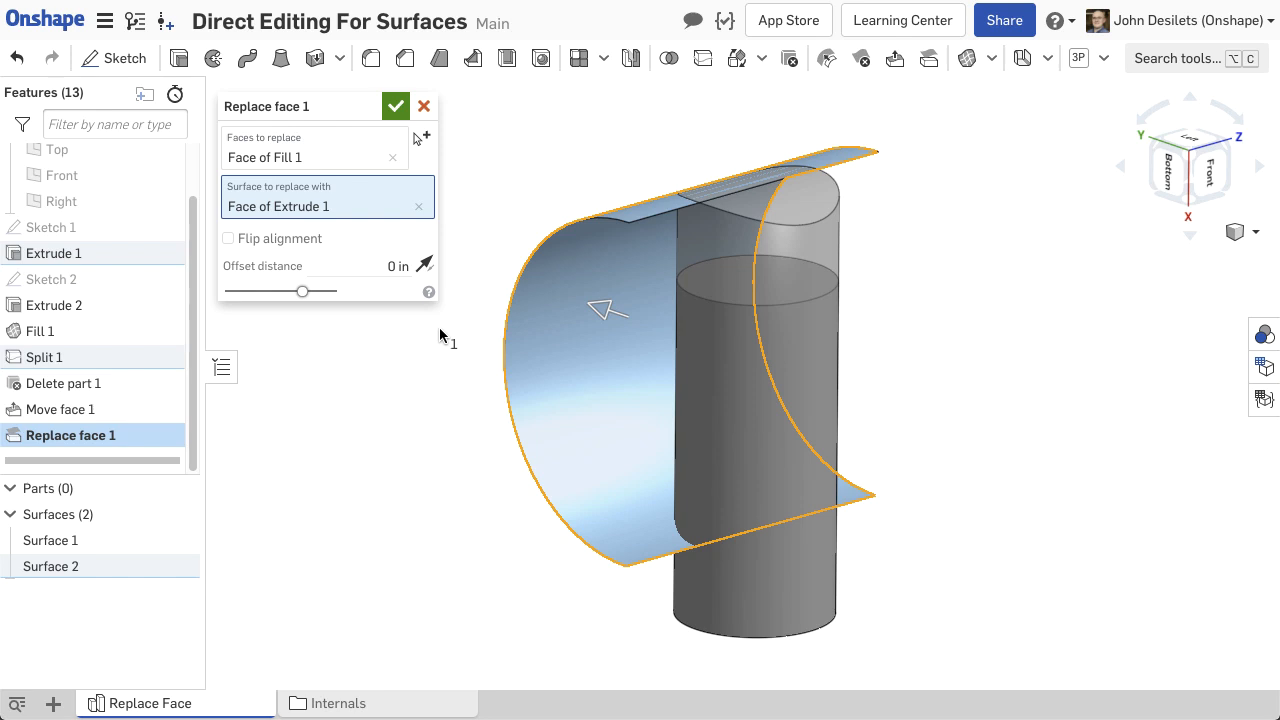
{"action": "left_click", "coordinate": [229, 240]}
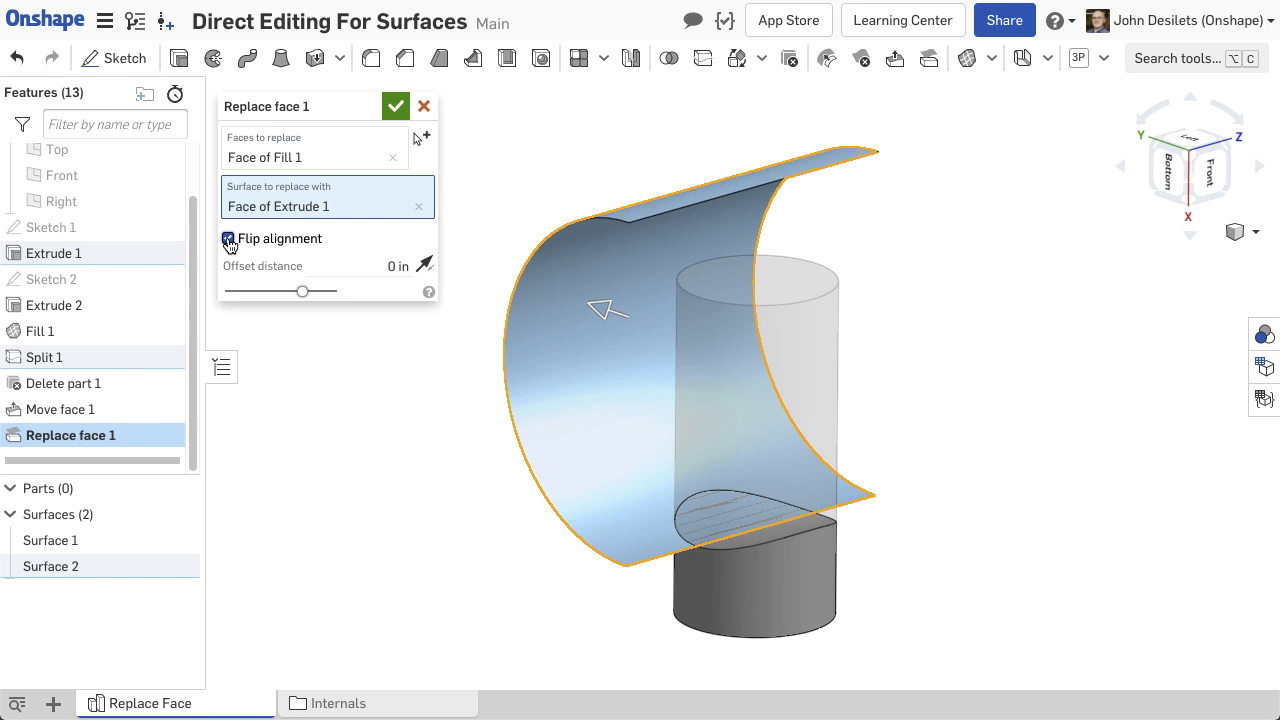
- Set the replacement face's offset distance to 0.5 in and reverse the offset direction
{"action": "left_click", "coordinate": [364, 268]}
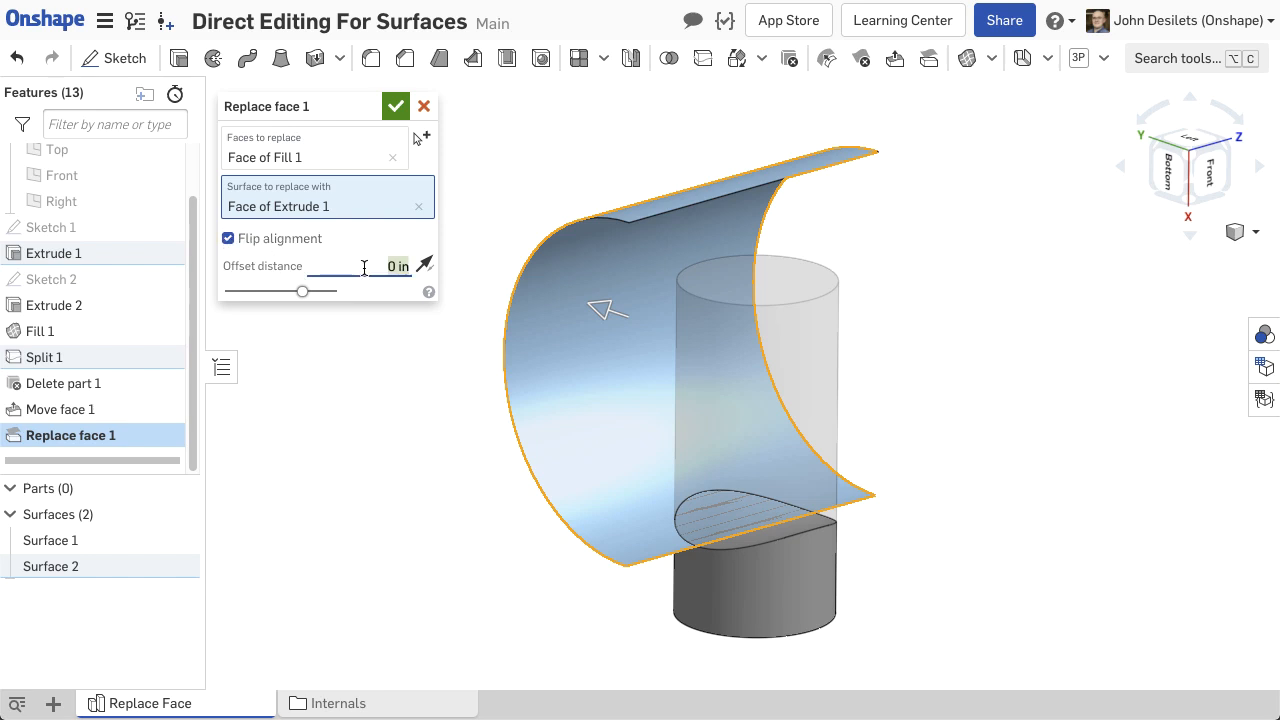
{"action": "type", "text": "0.5"}
{"action": "key", "text": "Return"}
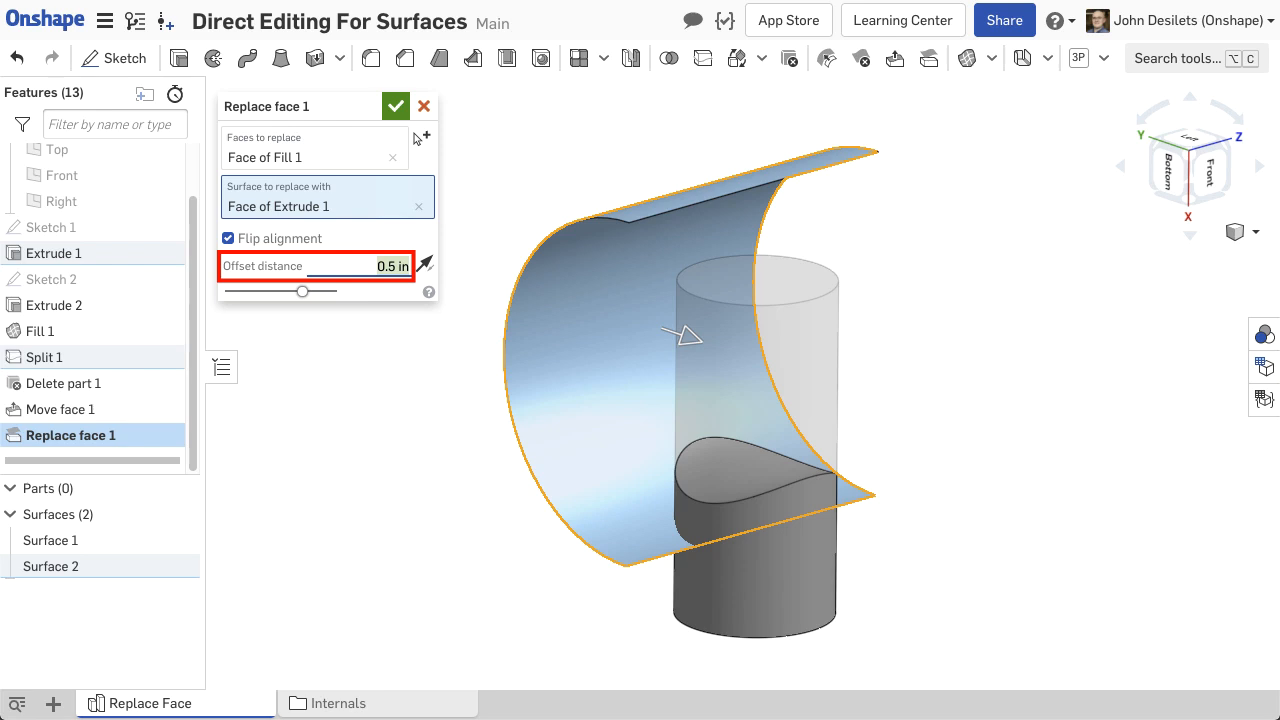
{"action": "left_click", "coordinate": [420, 268]}
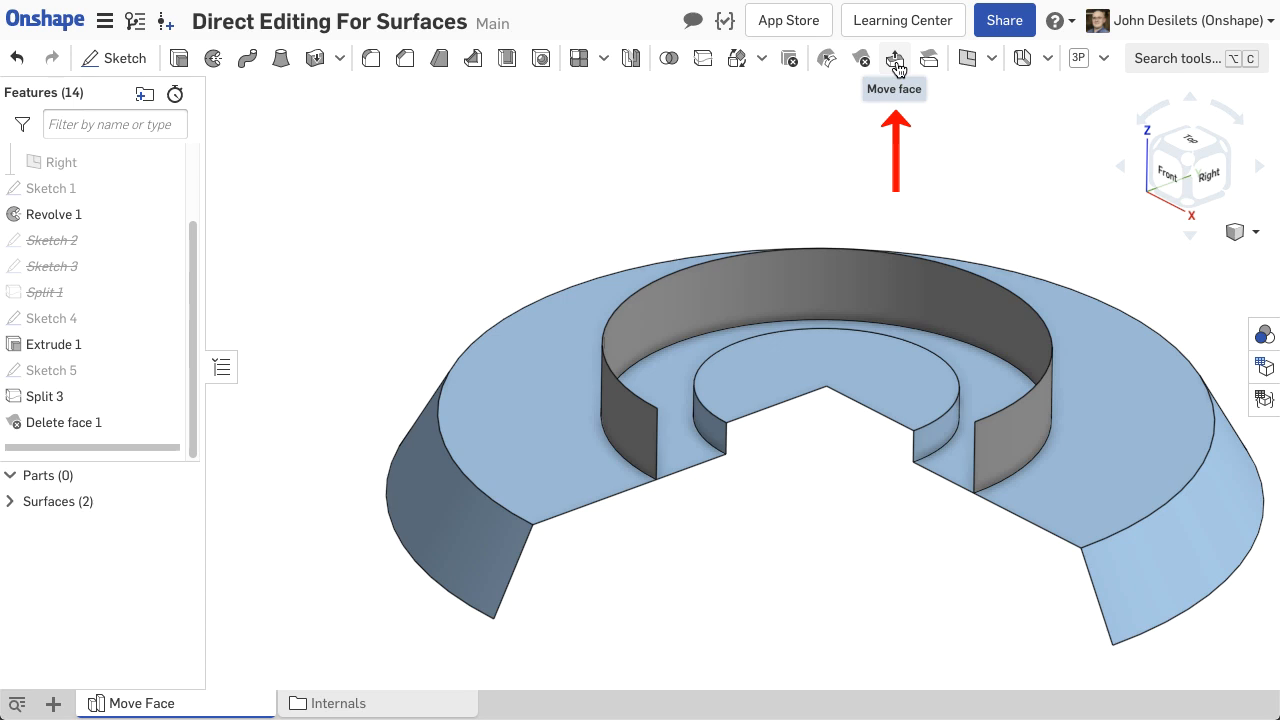
- Start a Move face on the central boss's cylindrical side face, using Offset with a Blind end type
{"action": "left_click", "coordinate": [895, 62]}
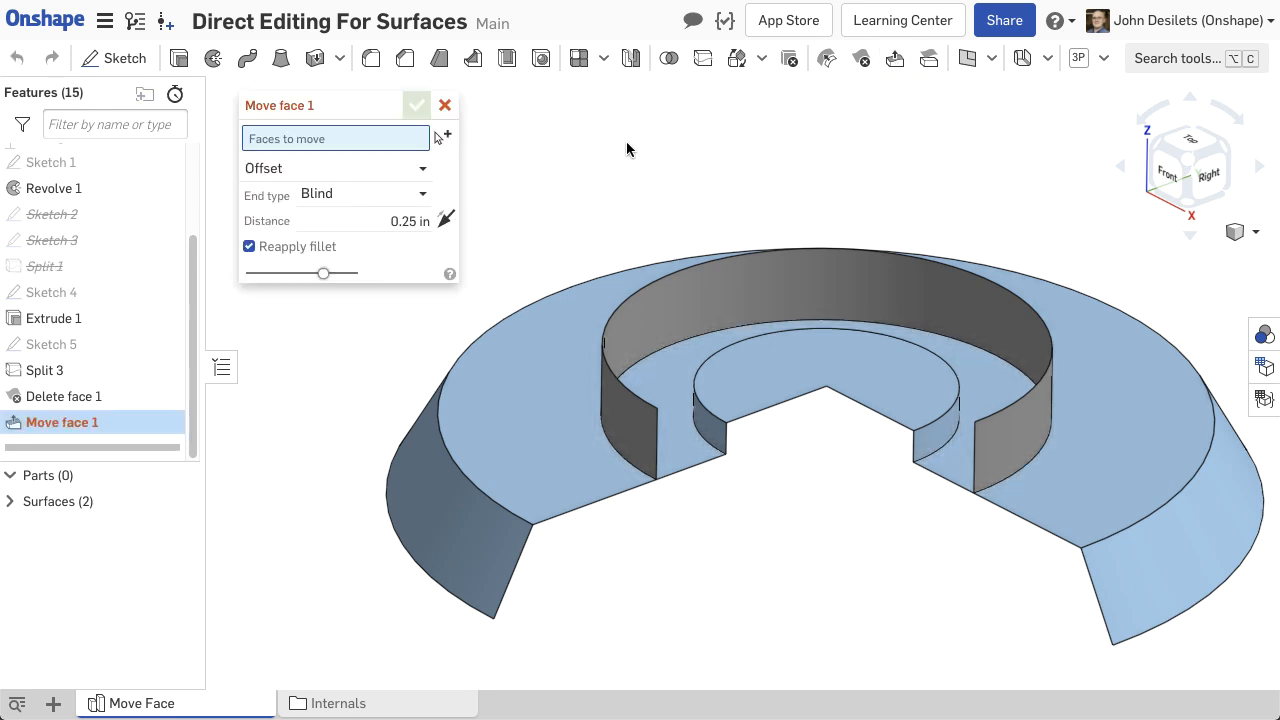
{"action": "left_click", "coordinate": [718, 444]}
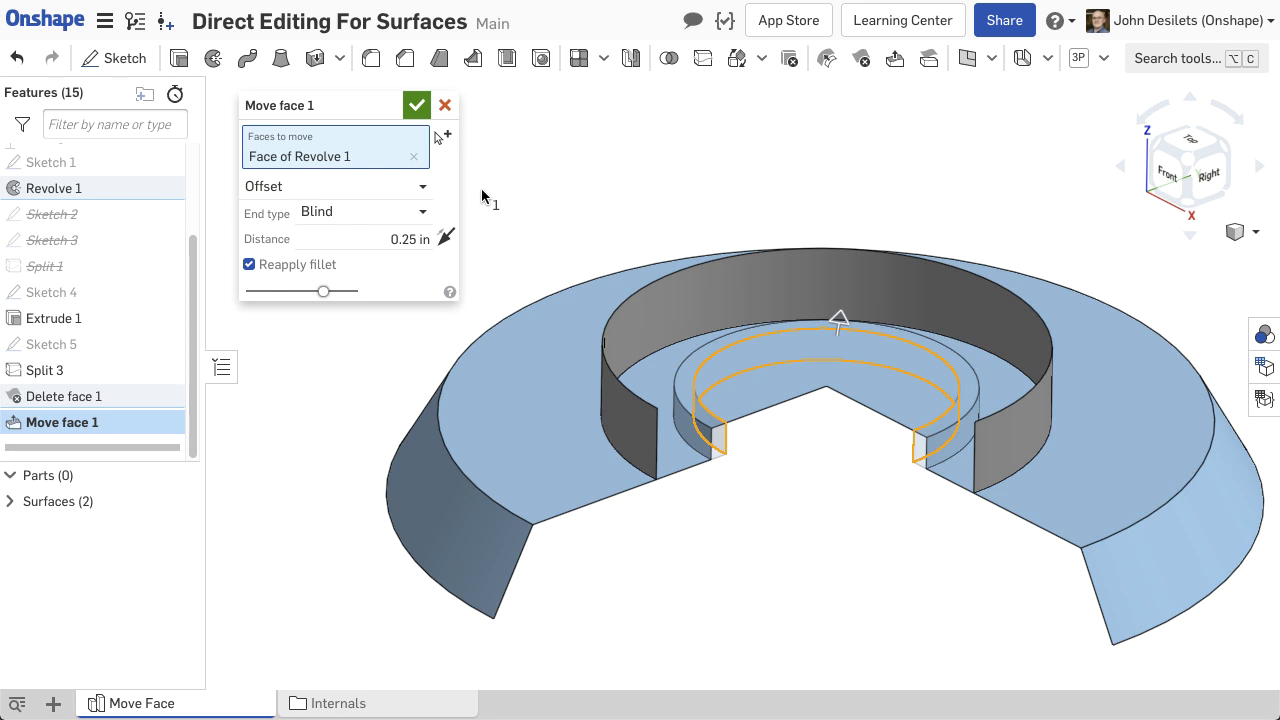
{"action": "left_click", "coordinate": [427, 190]}
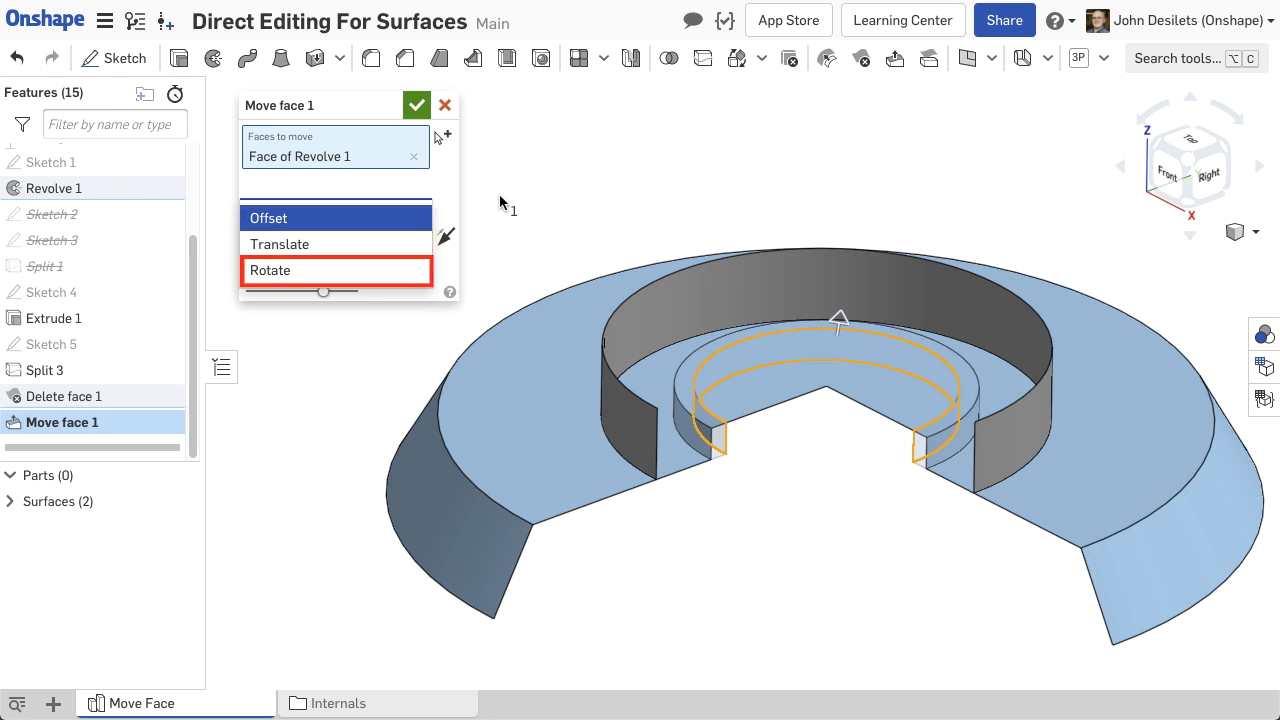
{"action": "left_click", "coordinate": [403, 216]}
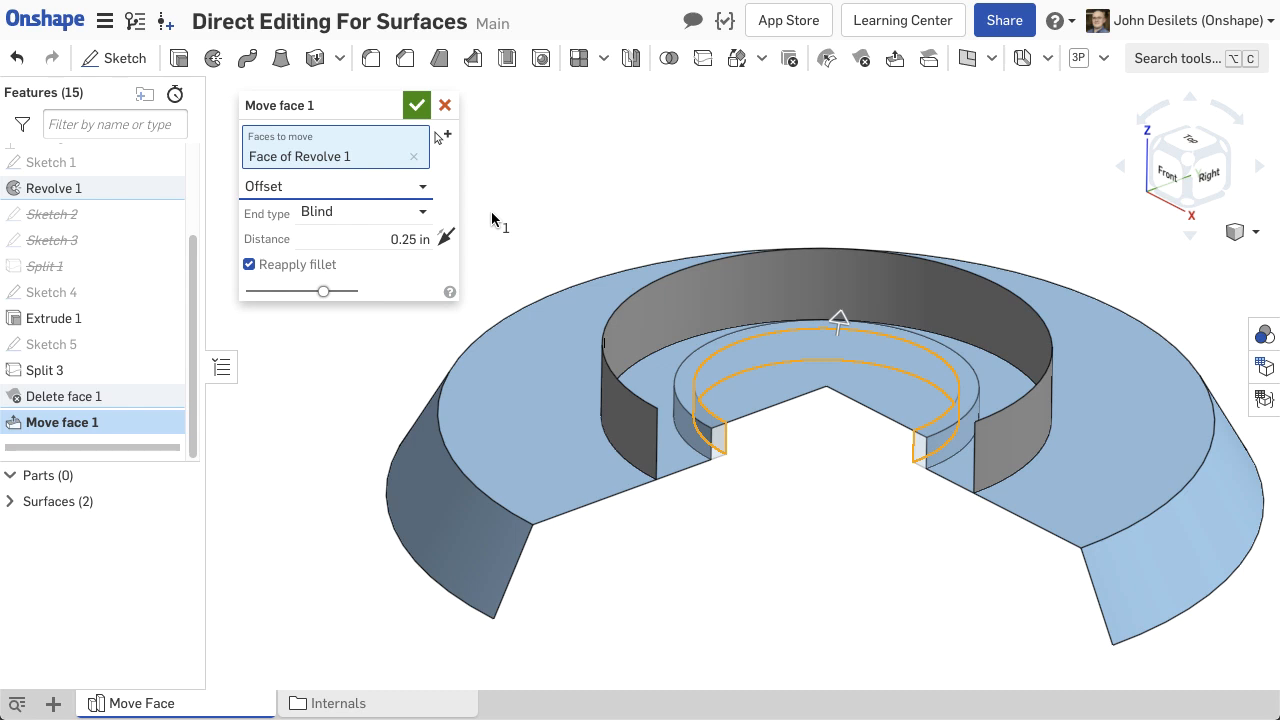
{"action": "left_click", "coordinate": [426, 212]}
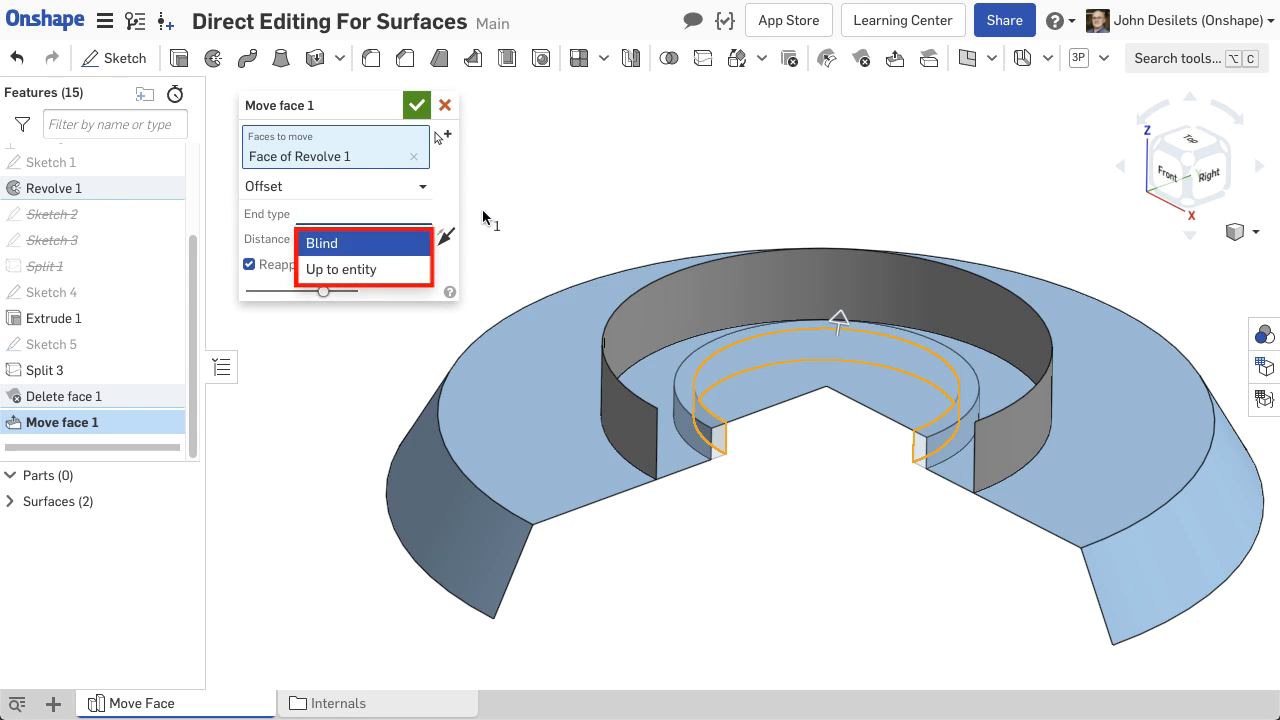
{"action": "left_click", "coordinate": [382, 243]}
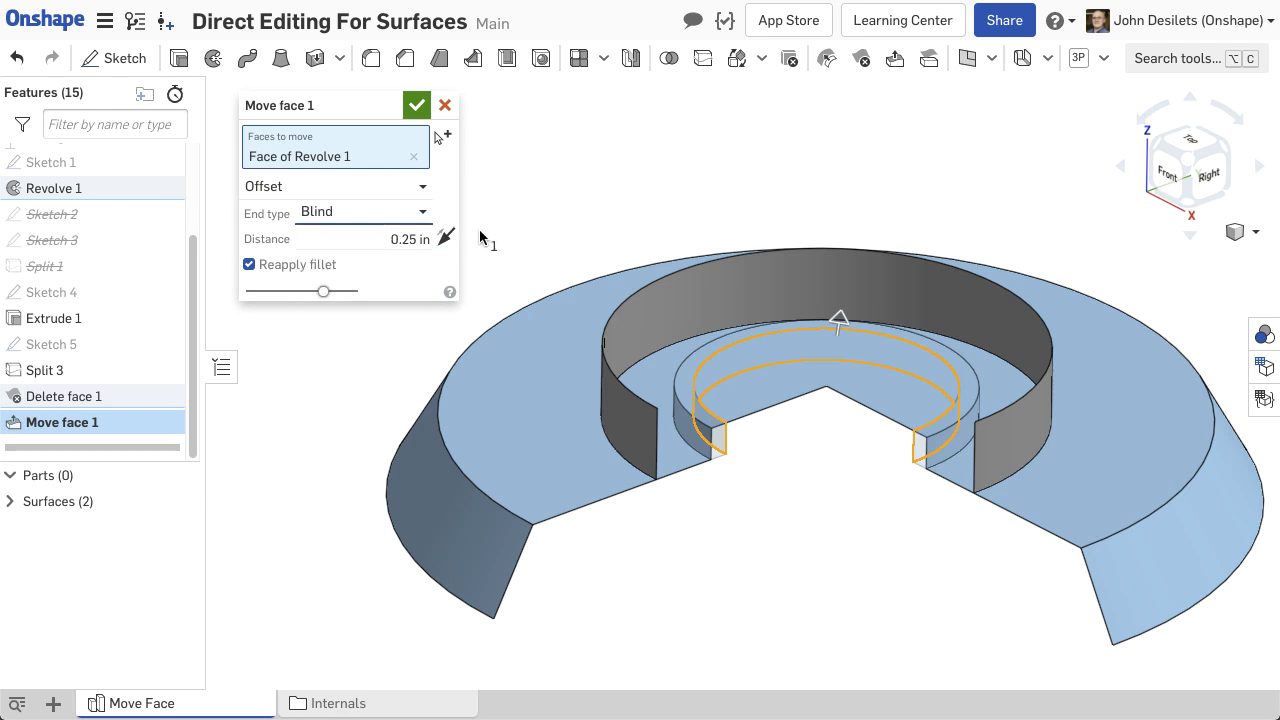
- Set the blind offset of the boss's side face to 0.5 in and flip its direction inward and back outward
{"action": "left_click", "coordinate": [409, 235]}
{"action": "type", "text": ".5"}
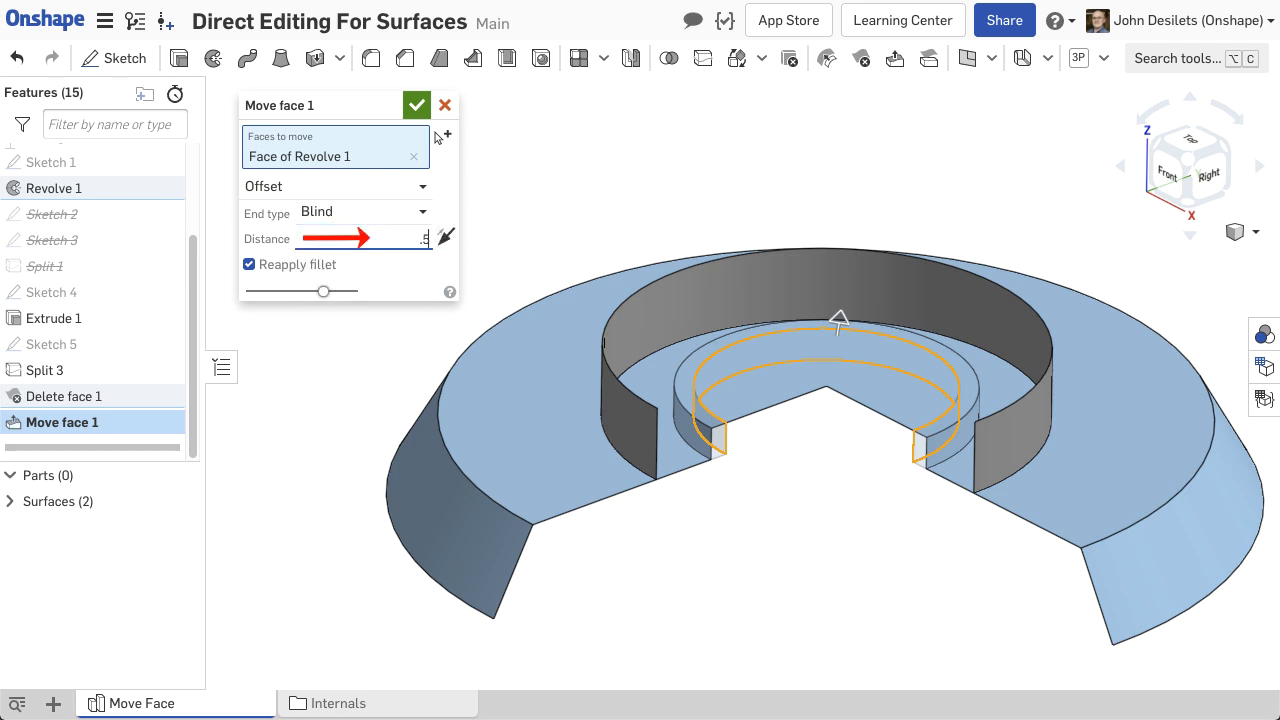
{"action": "key", "text": "Return"}
{"action": "left_click", "coordinate": [446, 238]}
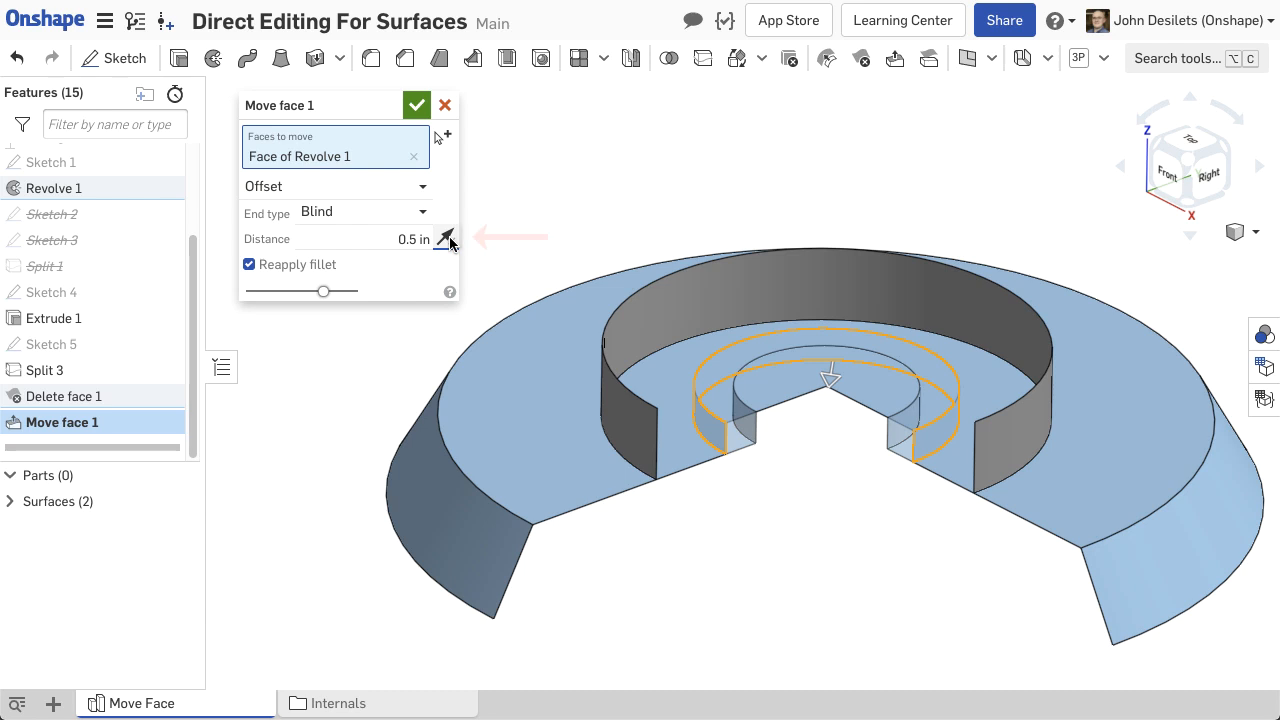
{"action": "left_click", "coordinate": [446, 238]}
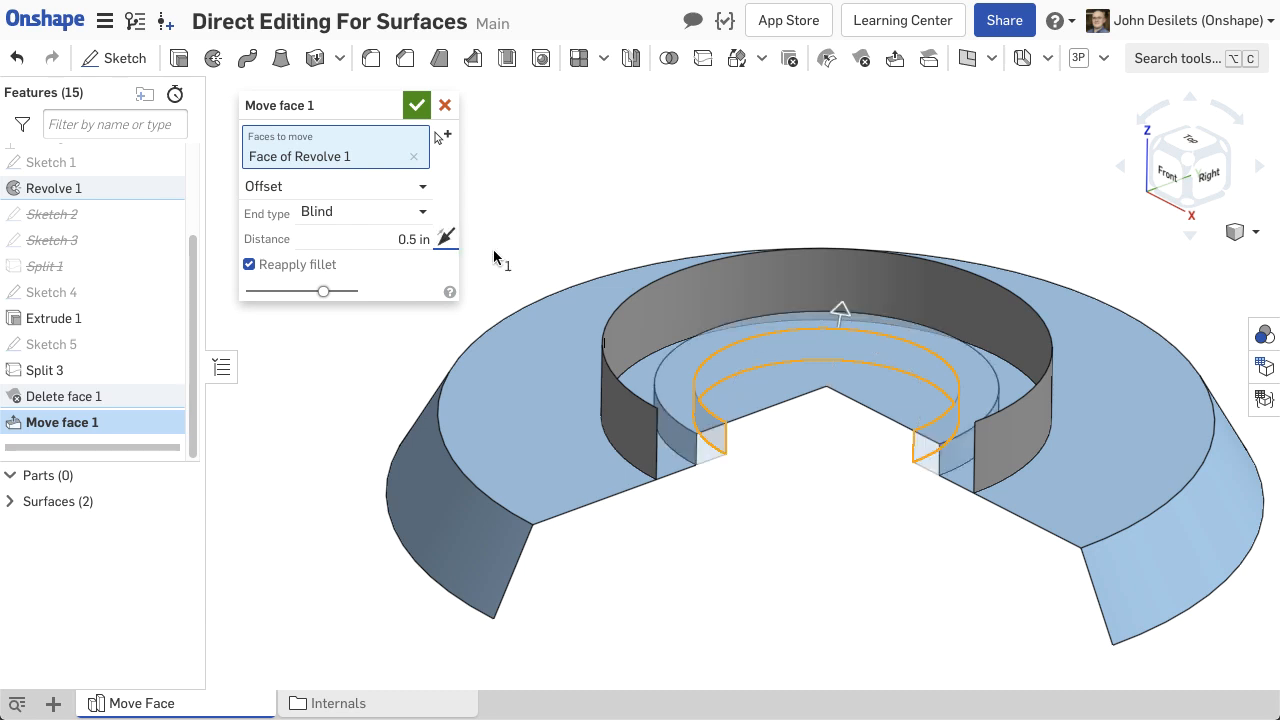
- Change the end type to Up to entity and extend the boss's side face to the surrounding ring surface
{"action": "left_click", "coordinate": [412, 211]}
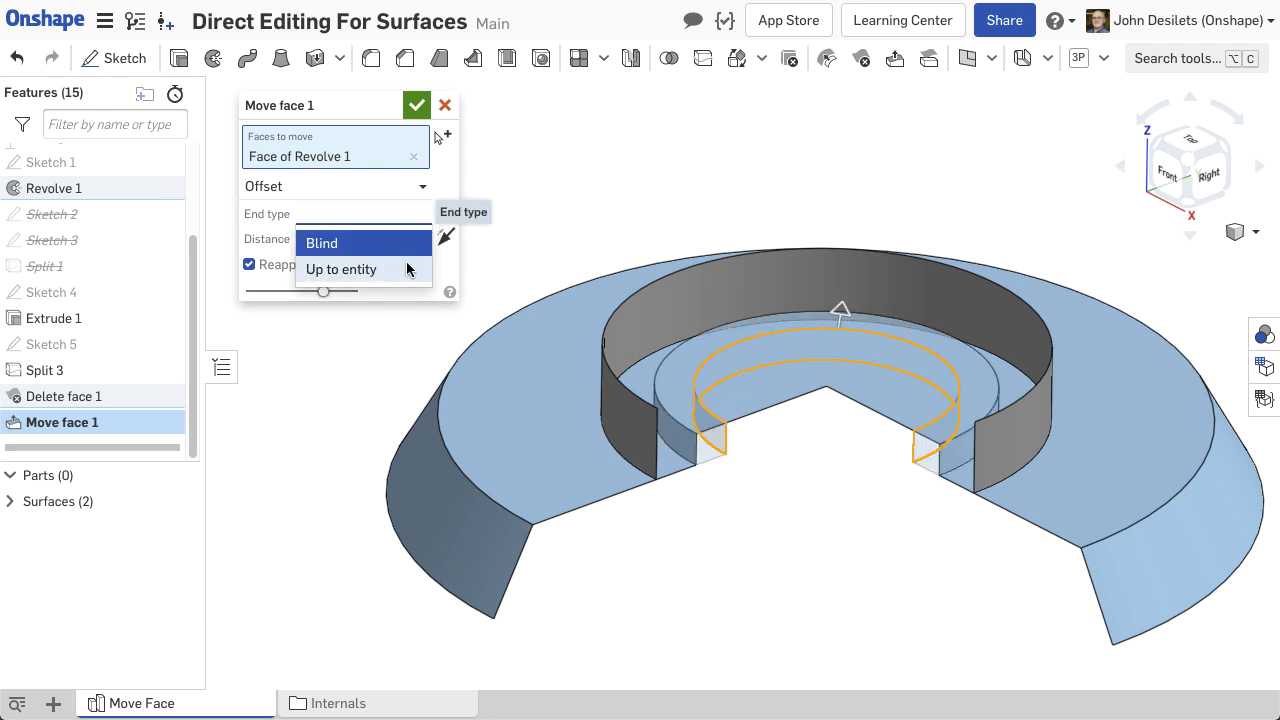
{"action": "left_click", "coordinate": [455, 266]}
{"action": "left_click", "coordinate": [671, 308]}
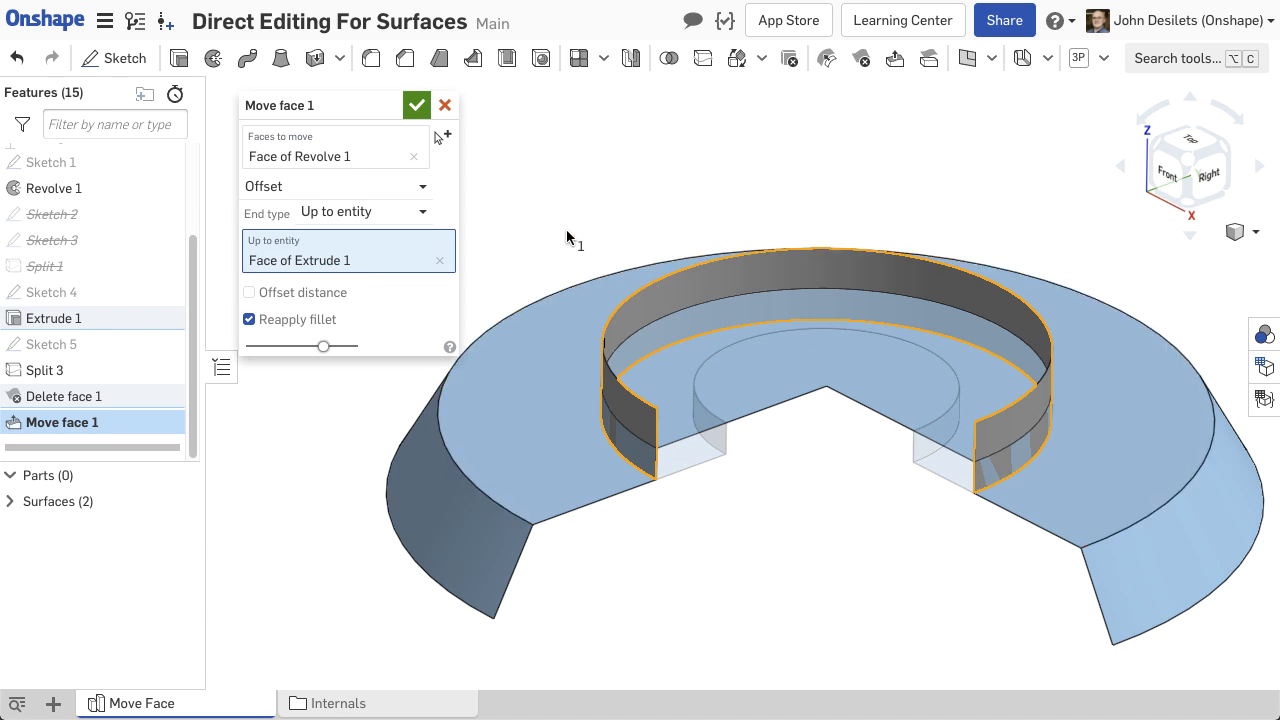
- Add a 0.5 in offset distance from the ring surface and flip the offset direction twice
{"action": "left_click", "coordinate": [249, 292]}
{"action": "left_click", "coordinate": [380, 292]}
{"action": "type", "text": "0.5 in"}
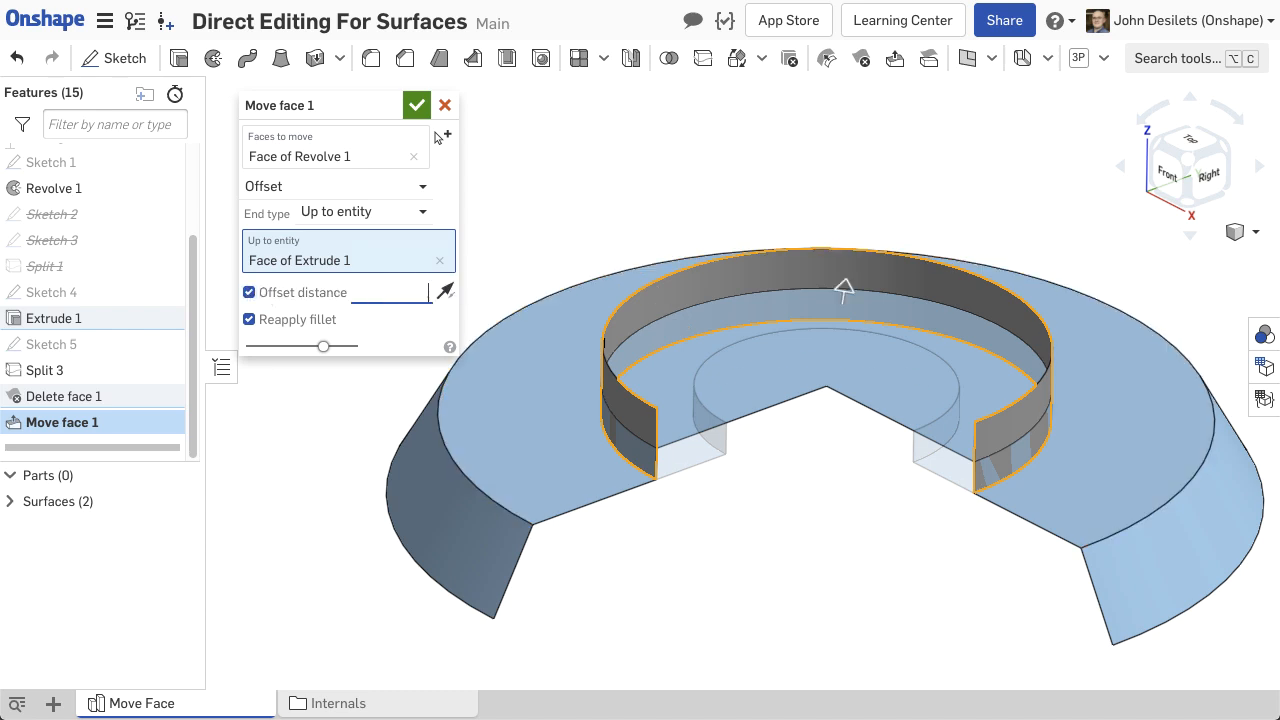
{"action": "left_click", "coordinate": [442, 292]}
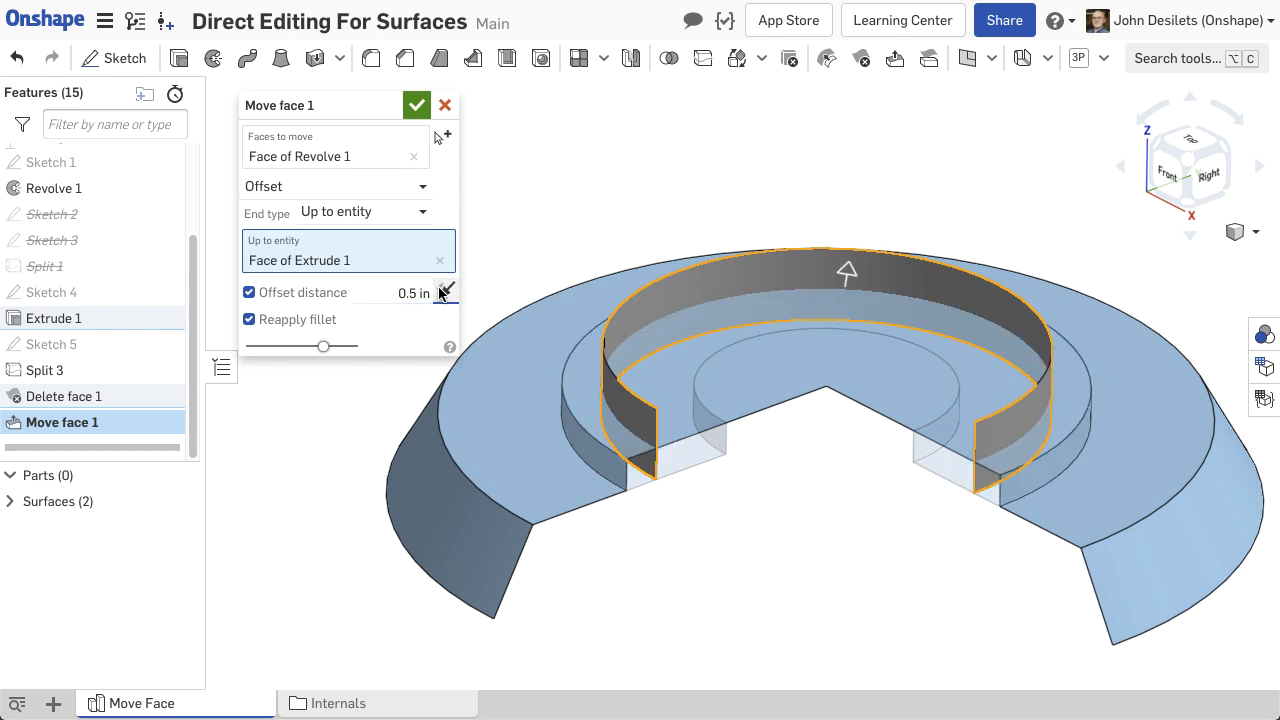
{"action": "left_click", "coordinate": [442, 292]}
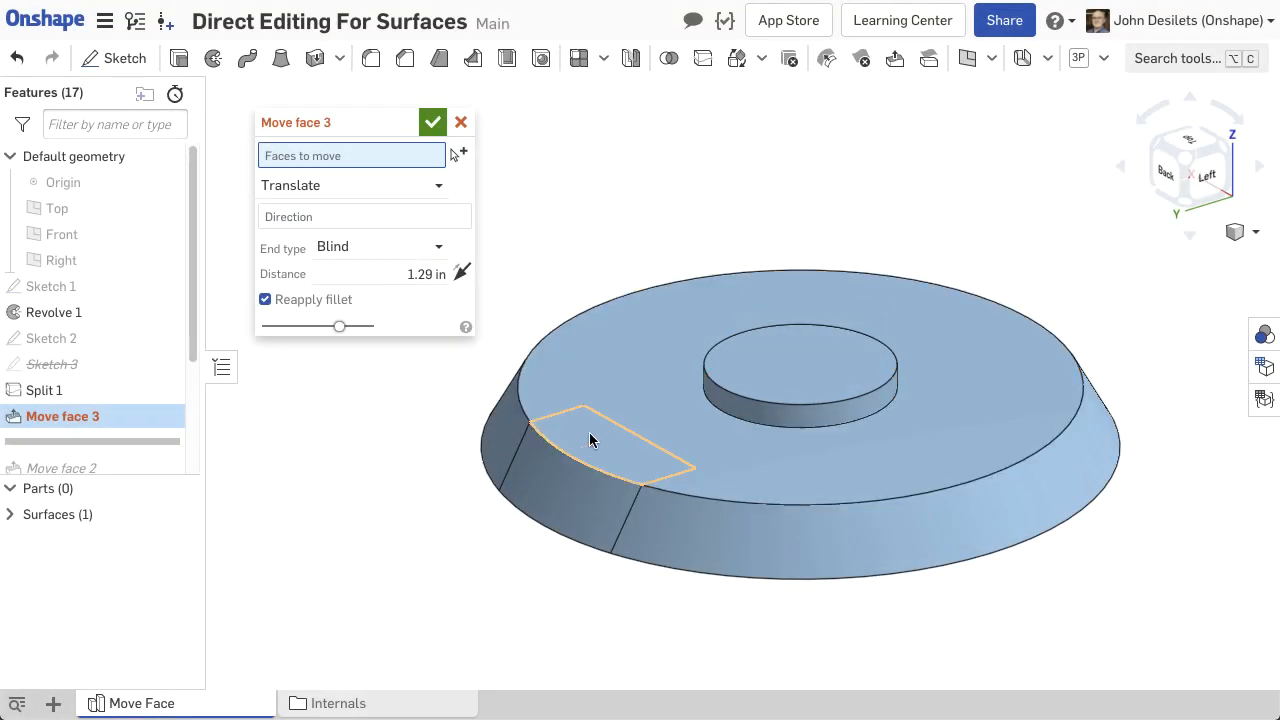
- Translate the split patch's top and sloped side faces, using the central boss's top face as the direction, and open the end type choices
{"action": "left_click", "coordinate": [571, 479]}
{"action": "left_click", "coordinate": [430, 258]}
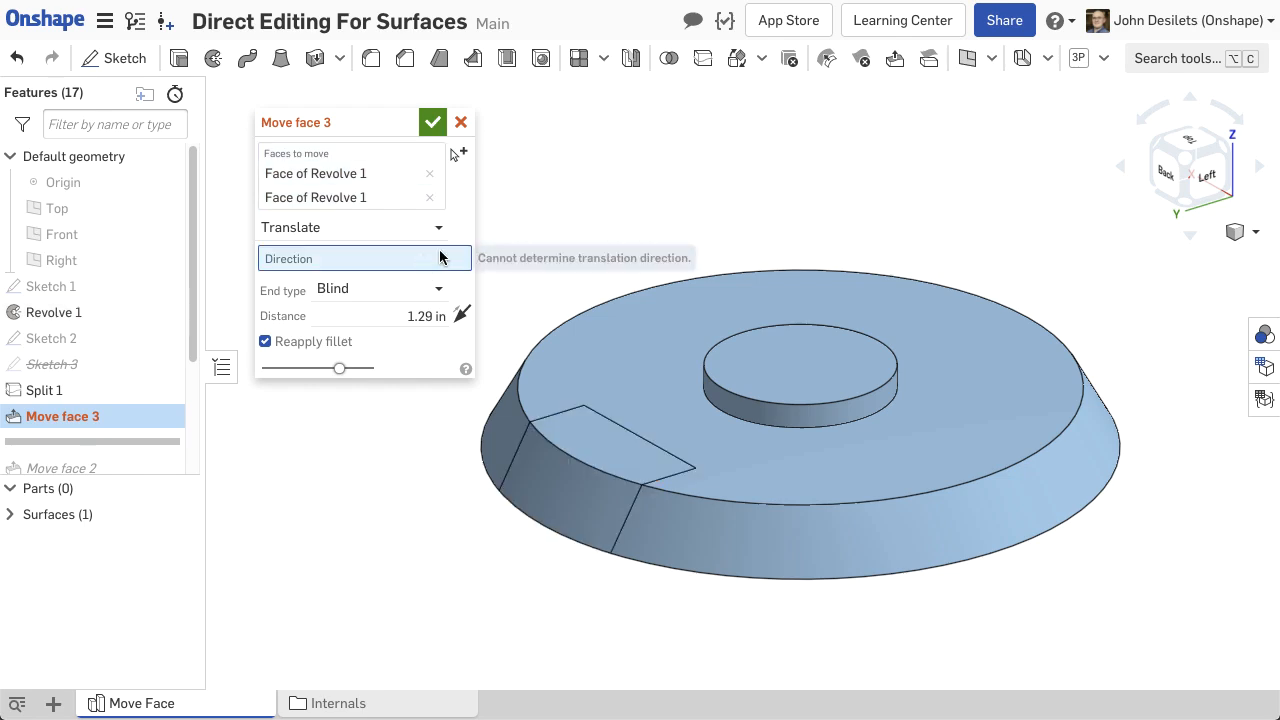
{"action": "left_click", "coordinate": [743, 344]}
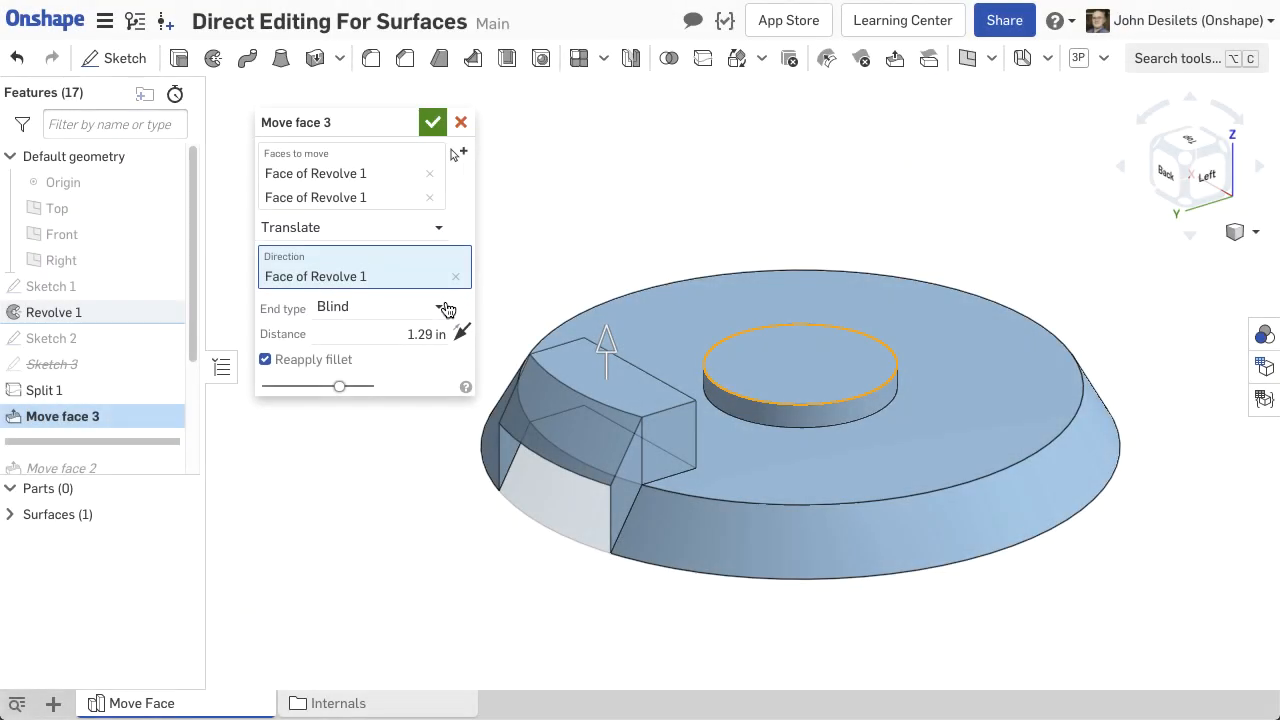
{"action": "left_click", "coordinate": [442, 308]}
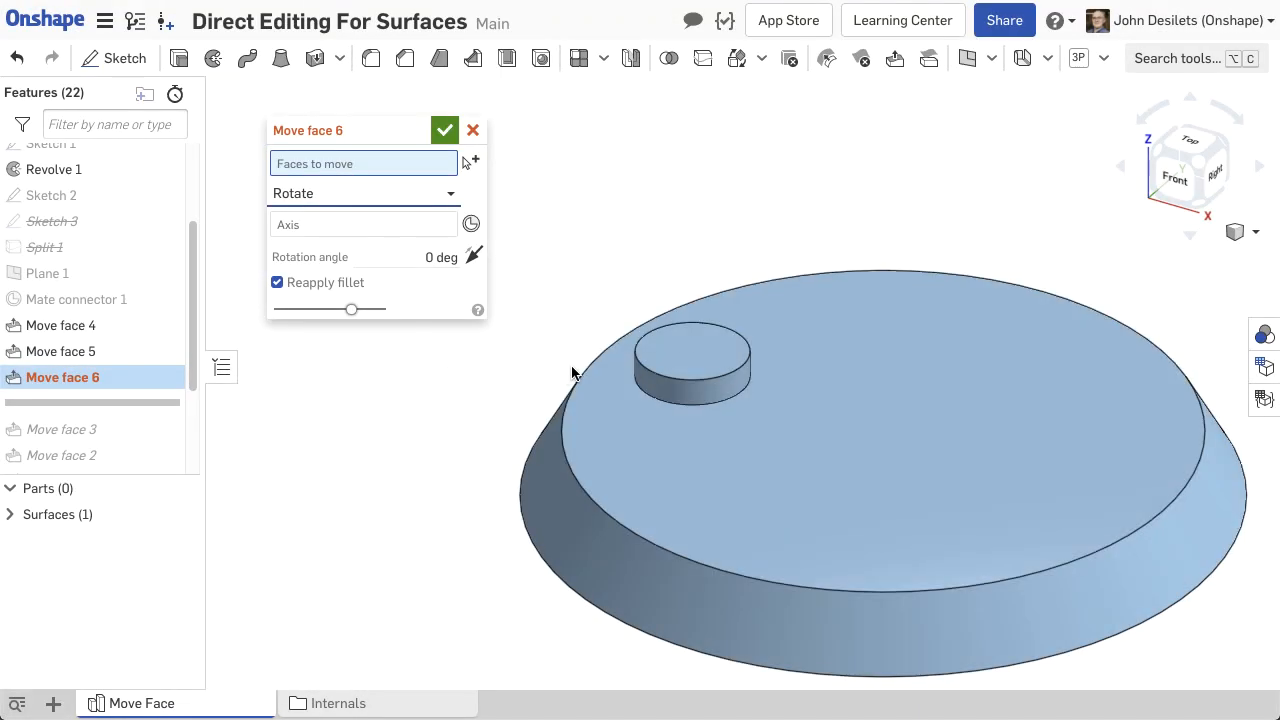
- Rotate the off-centre boss's face 120 deg about the plate's upper circular edge, flipping the rotation direction twice
{"action": "left_click", "coordinate": [411, 245]}
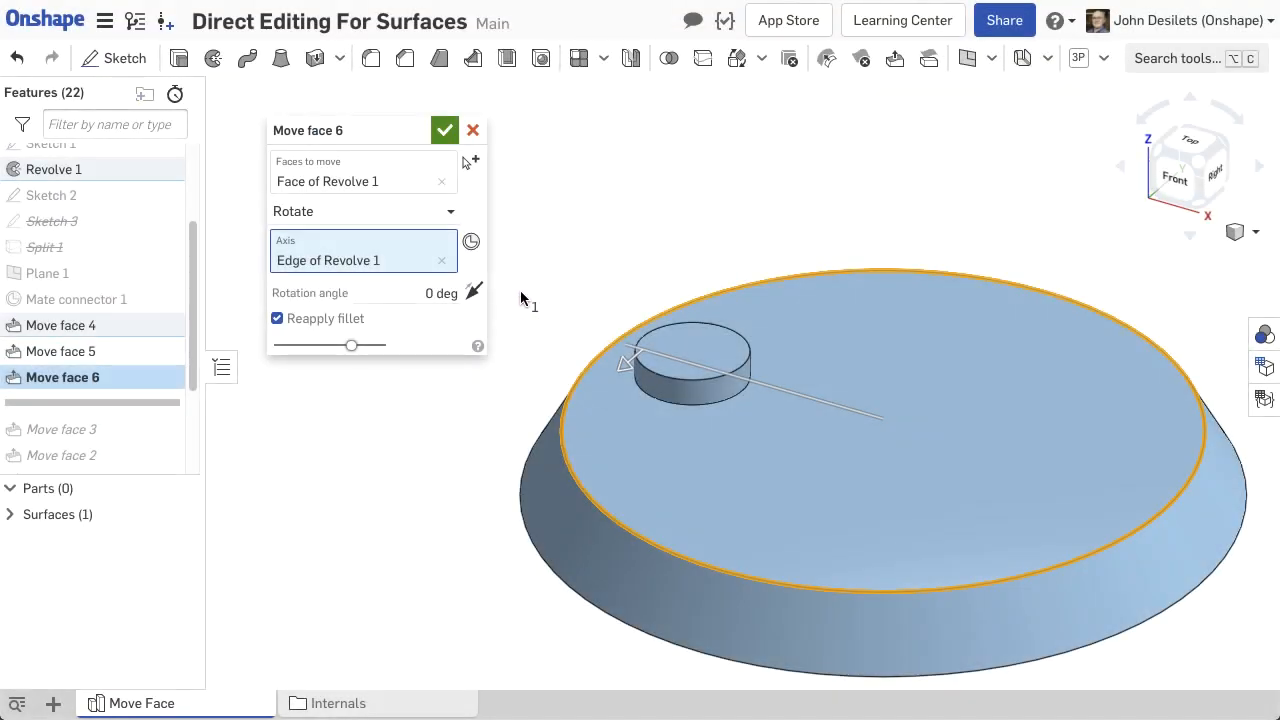
{"action": "left_click", "coordinate": [400, 292]}
{"action": "type", "text": "12"}
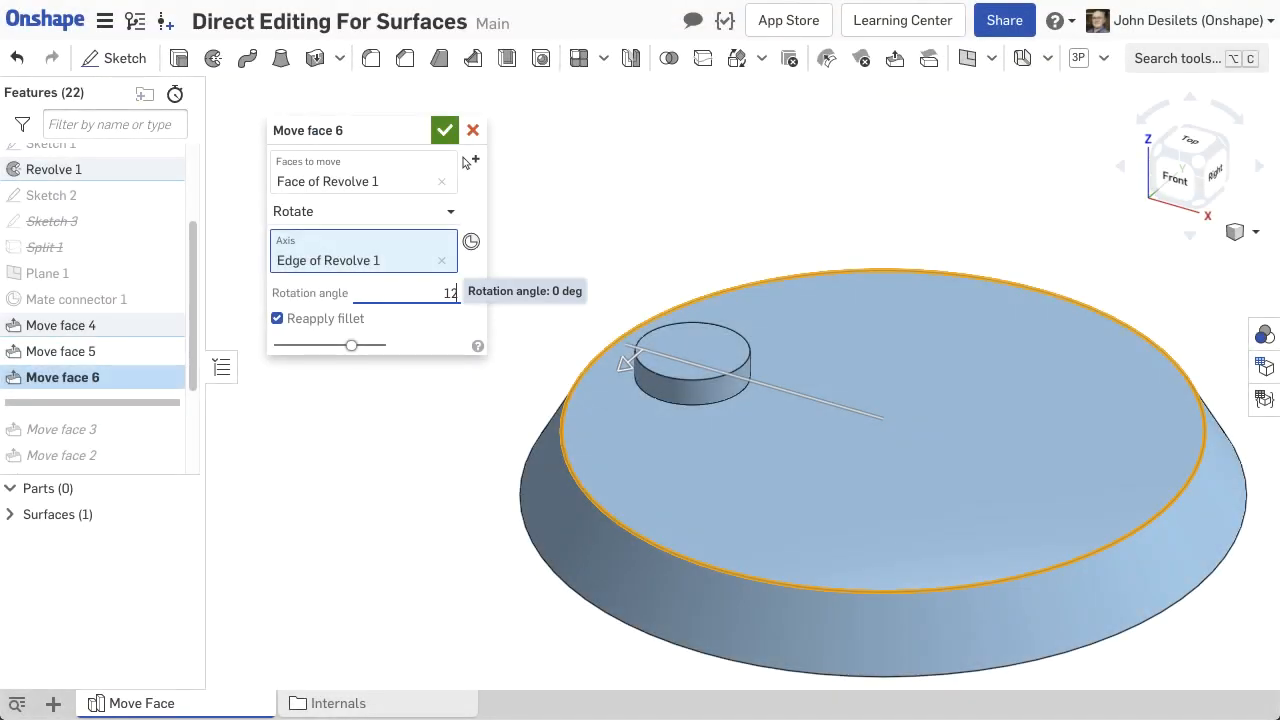
{"action": "type", "text": "0 deg"}
{"action": "key", "text": "Return"}
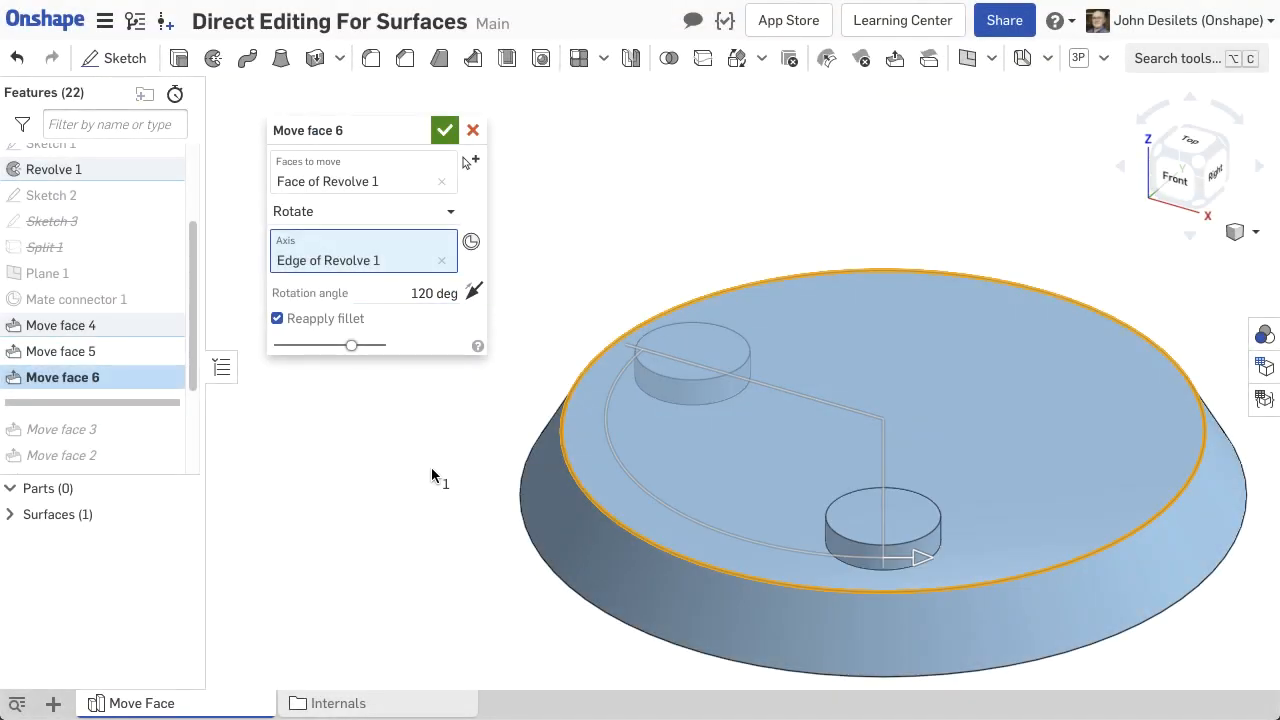
{"action": "left_click", "coordinate": [473, 290]}
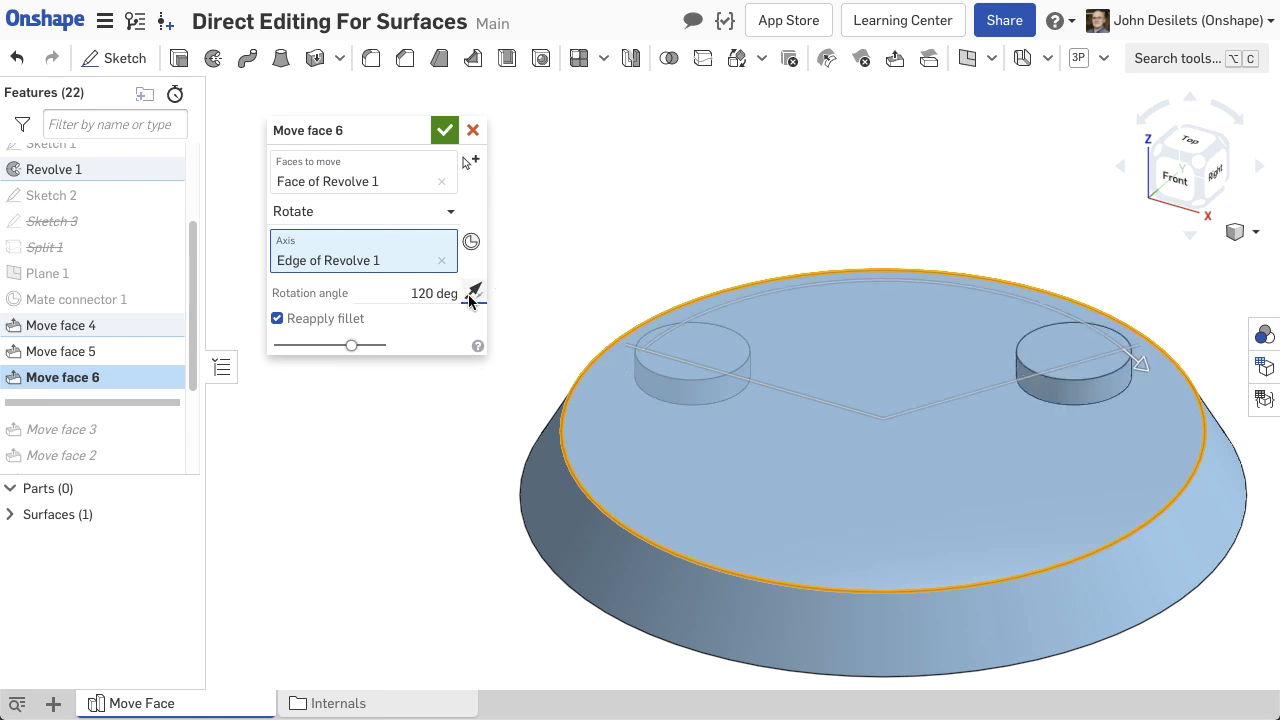
{"action": "left_click", "coordinate": [473, 291]}
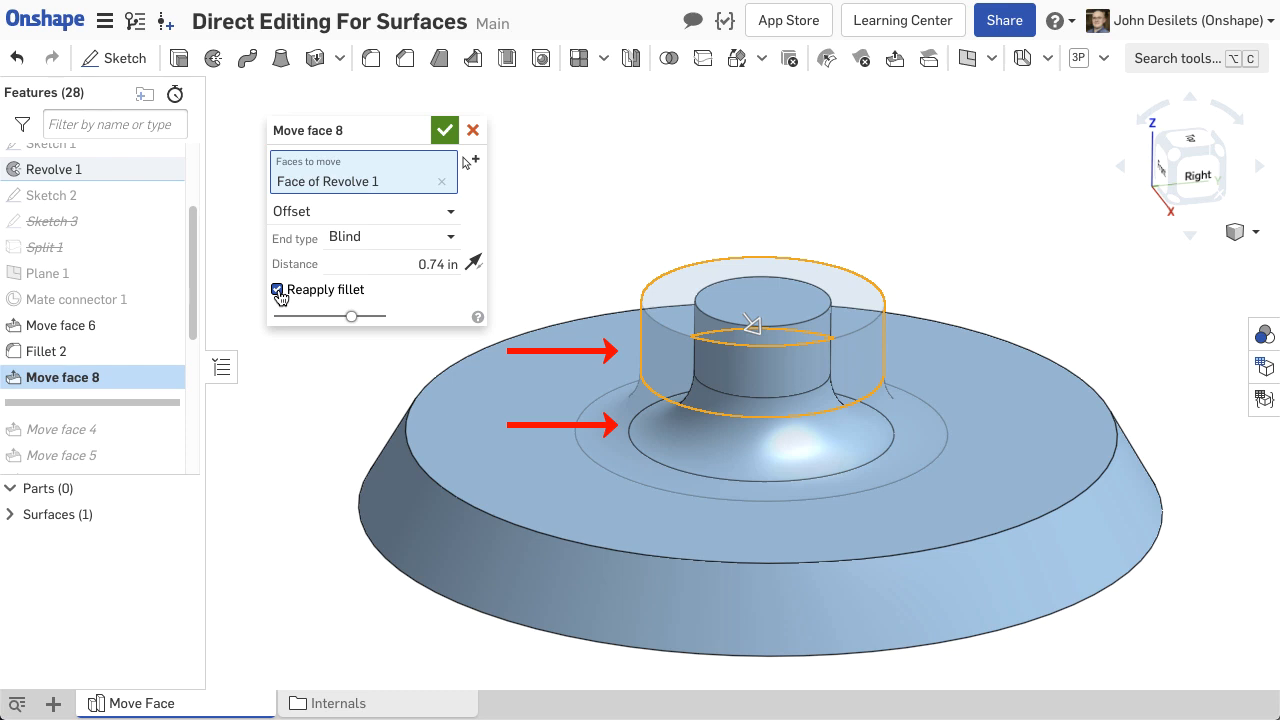
- Toggle Reapply fillet for the blind offset of the filleted boss's cylindrical side face
{"action": "left_click", "coordinate": [278, 291]}
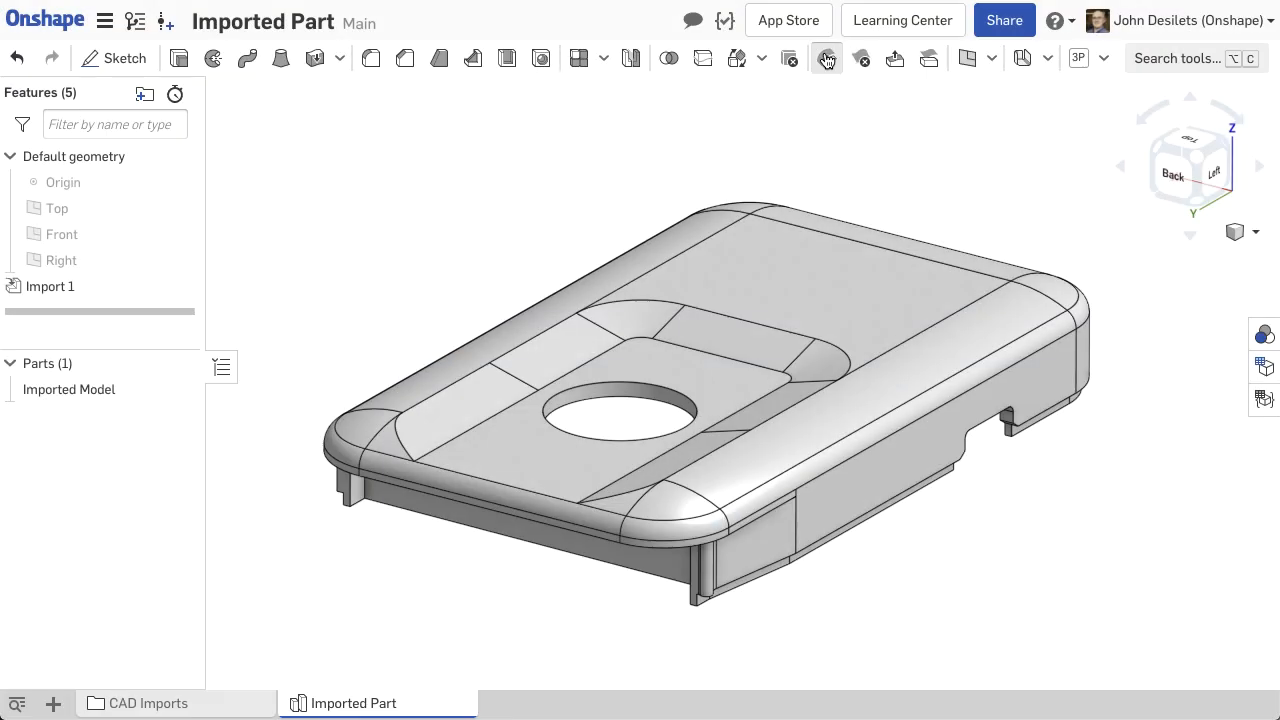
- Start a Modify fillet on the imported part's long side edge fillet and change its radius to 0.225 in
{"action": "left_click", "coordinate": [826, 58]}
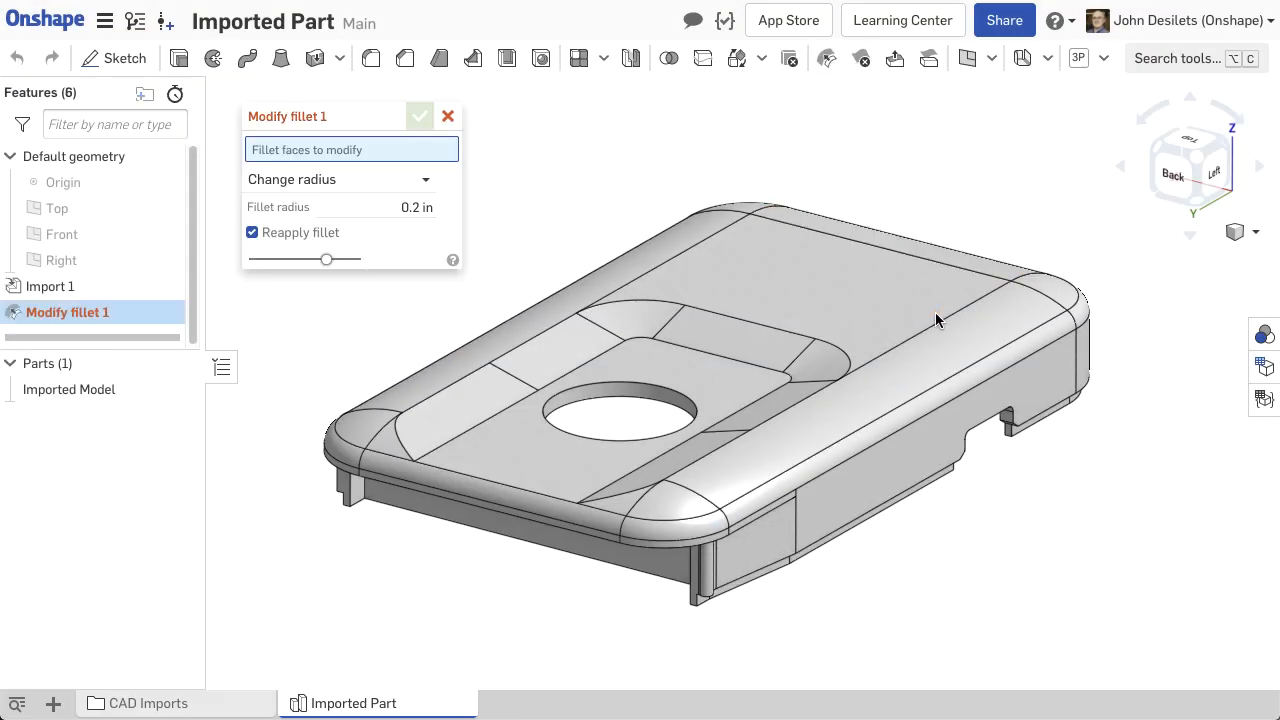
{"action": "left_click", "coordinate": [940, 404]}
{"action": "left_click", "coordinate": [364, 221]}
{"action": "type", "text": ".2"}
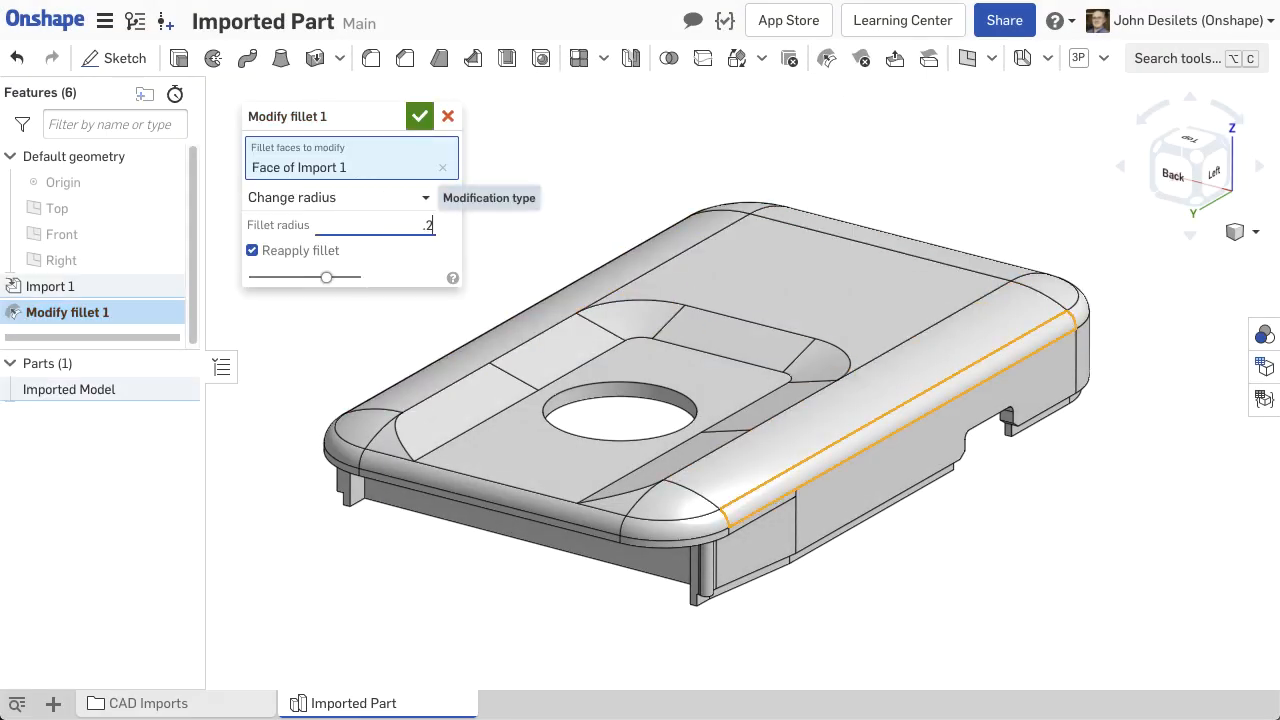
{"action": "type", "text": "25"}
{"action": "key", "text": "Return"}
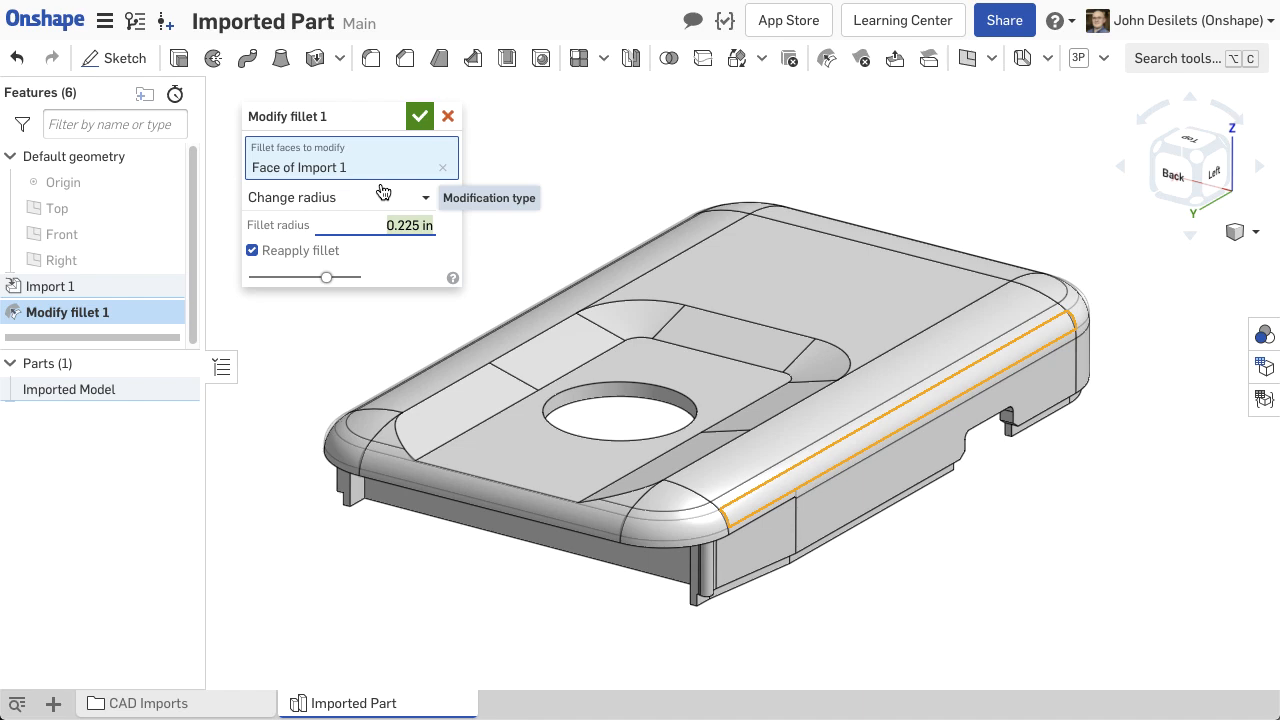
- Switch the fillet modification type to Remove fillet and accept the feature
{"action": "left_click", "coordinate": [383, 192]}
{"action": "left_click", "coordinate": [363, 253]}
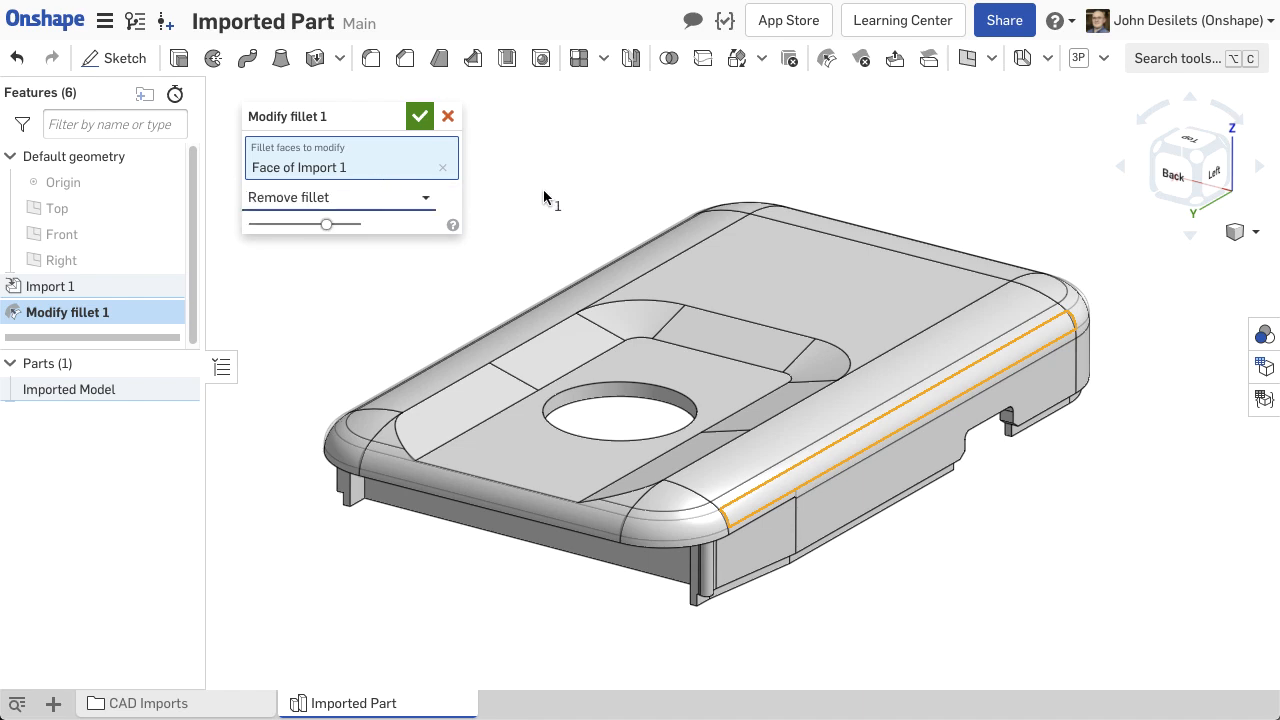
{"action": "left_click", "coordinate": [420, 115]}
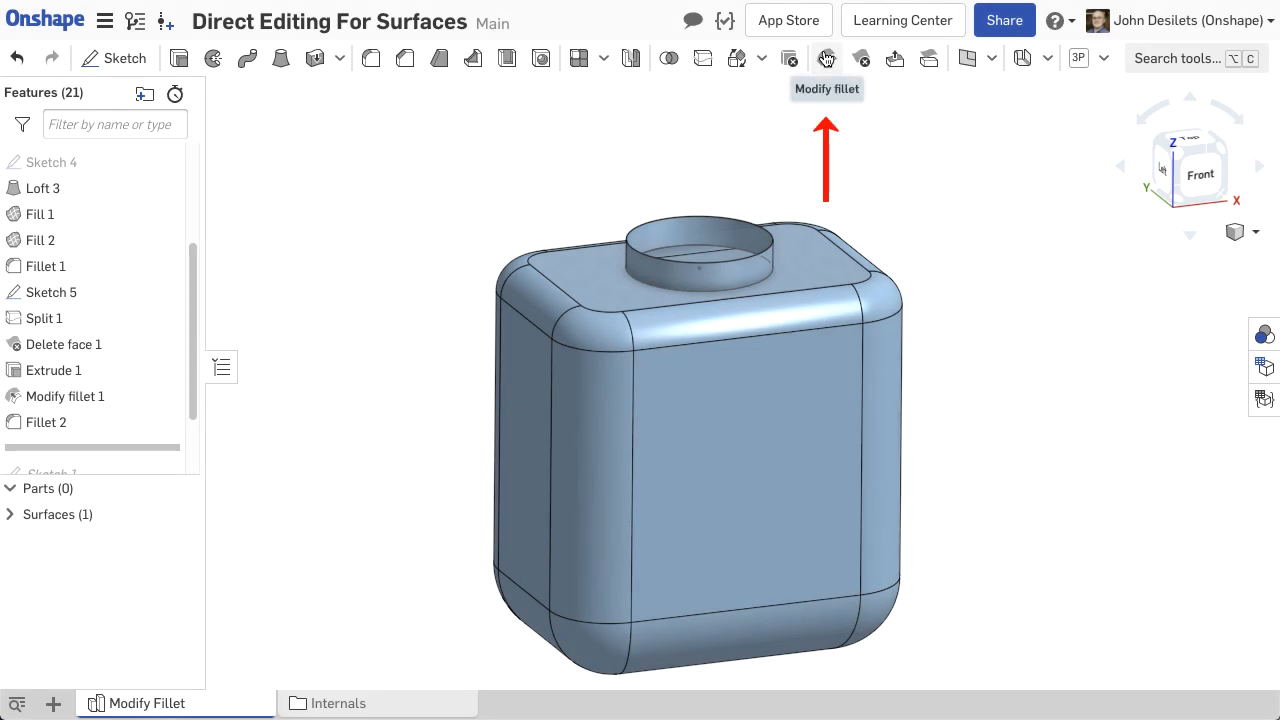
- Start a Modify fillet on the bottle surface with its two front vertical corner fillets selected
{"action": "left_click", "coordinate": [826, 58]}
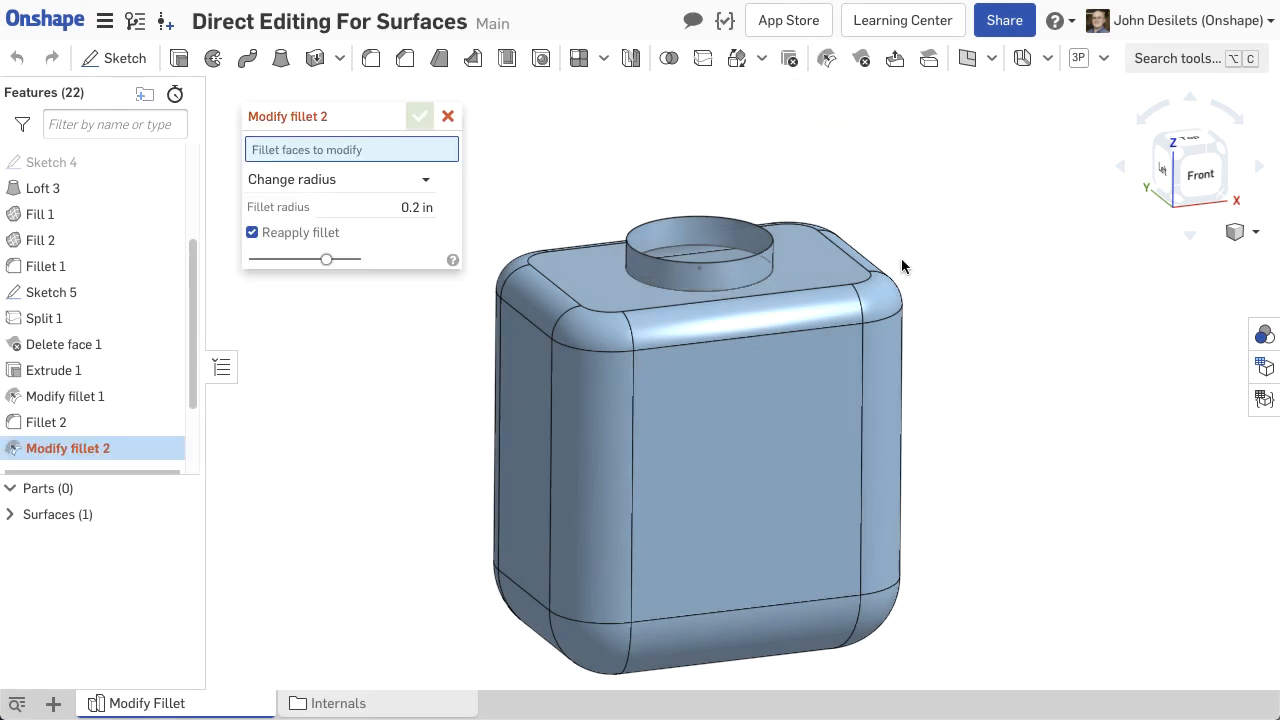
{"action": "left_click", "coordinate": [891, 365]}
{"action": "left_click", "coordinate": [607, 418]}
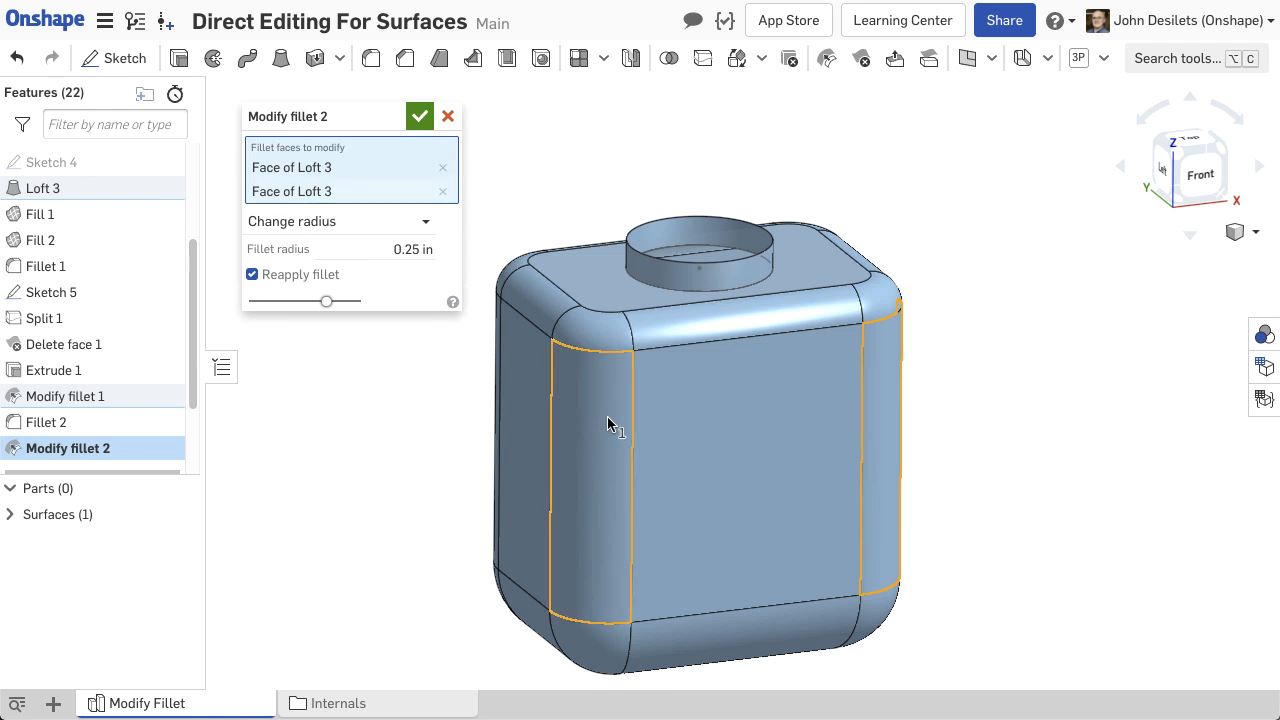
- Create a Fillets face selection from the front vertical corner fillet, trying the Equal or smaller radius and Equal or greater radius options
{"action": "right_click", "coordinate": [607, 418]}
{"action": "left_click", "coordinate": [665, 587]}
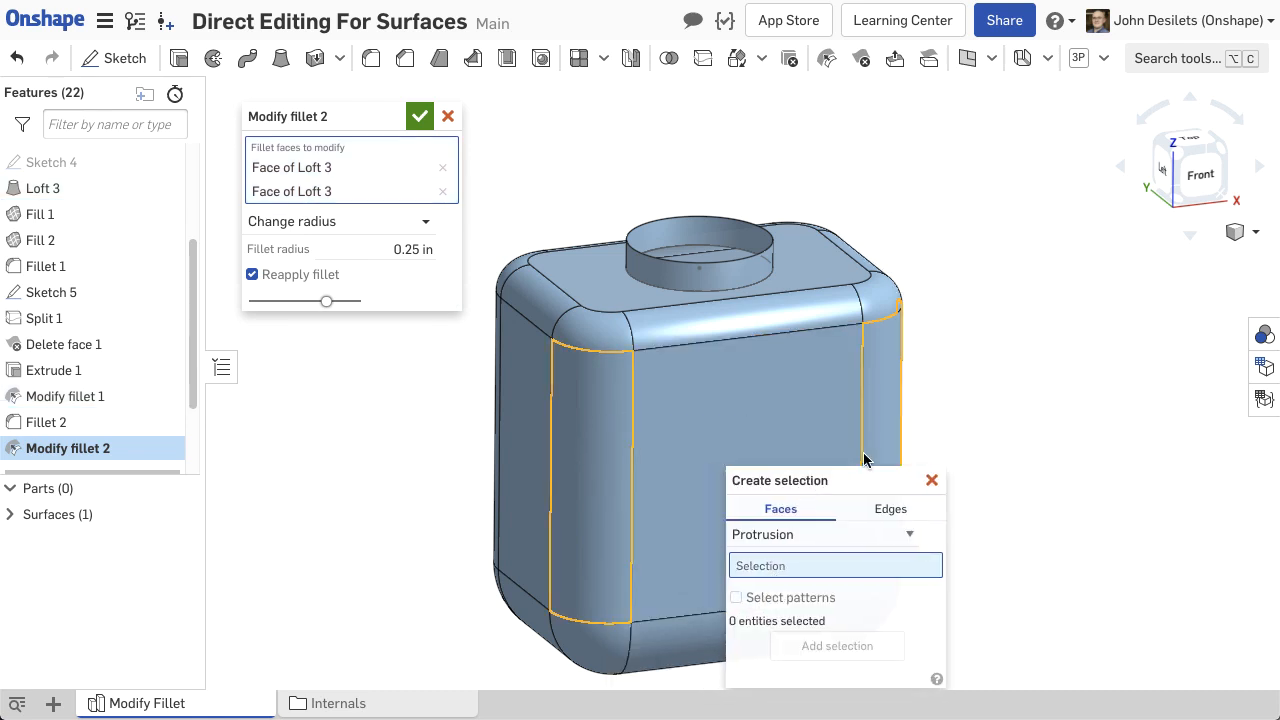
{"action": "left_click", "coordinate": [1030, 368]}
{"action": "left_click", "coordinate": [995, 421]}
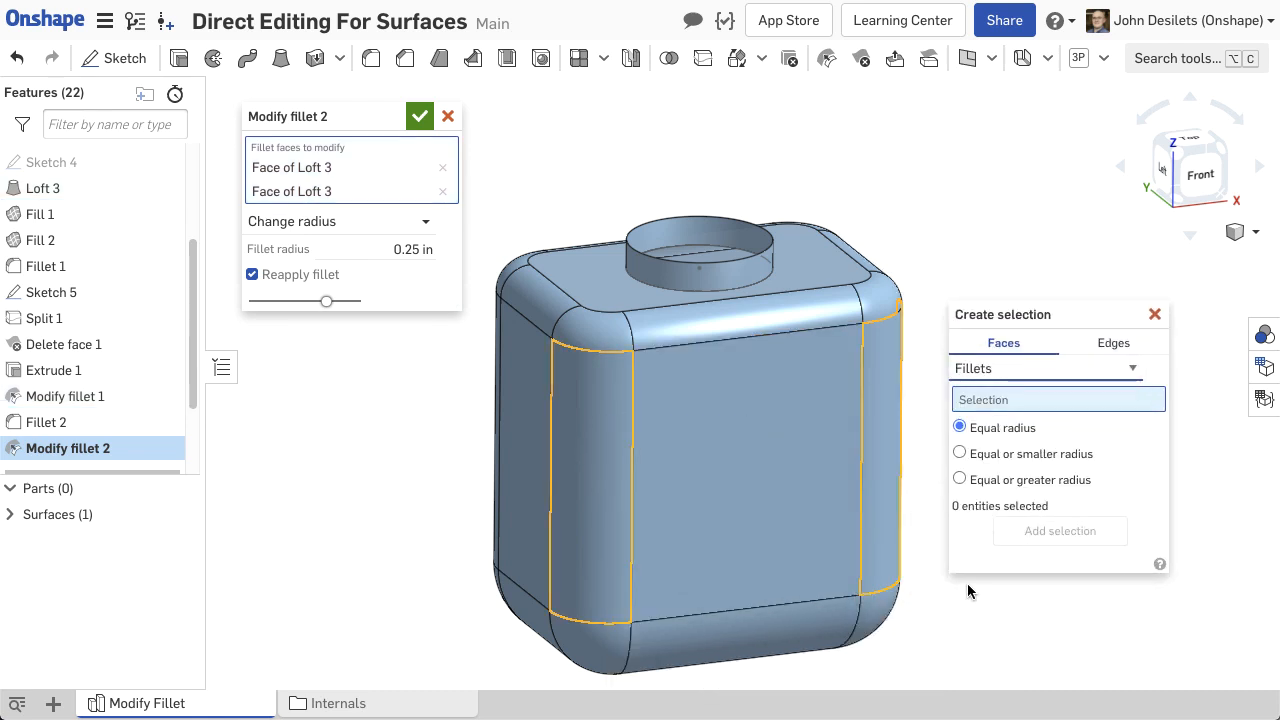
{"action": "left_click", "coordinate": [885, 440]}
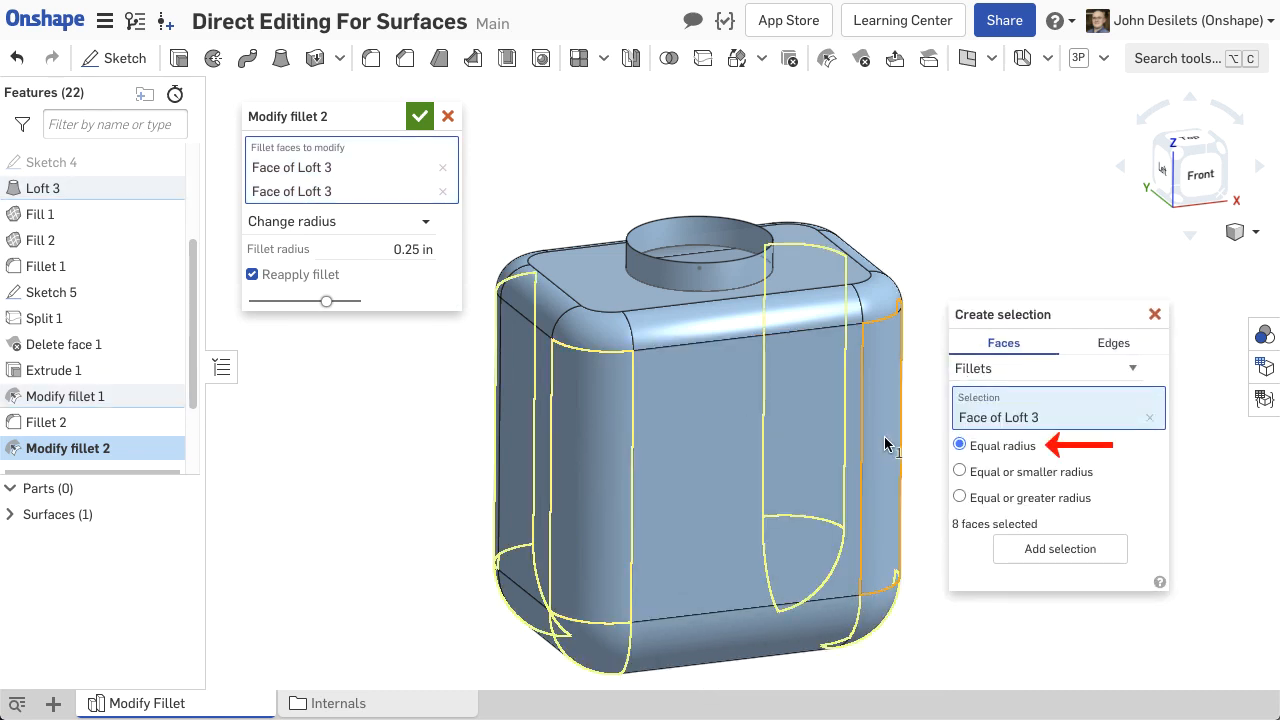
{"action": "left_click", "coordinate": [961, 471]}
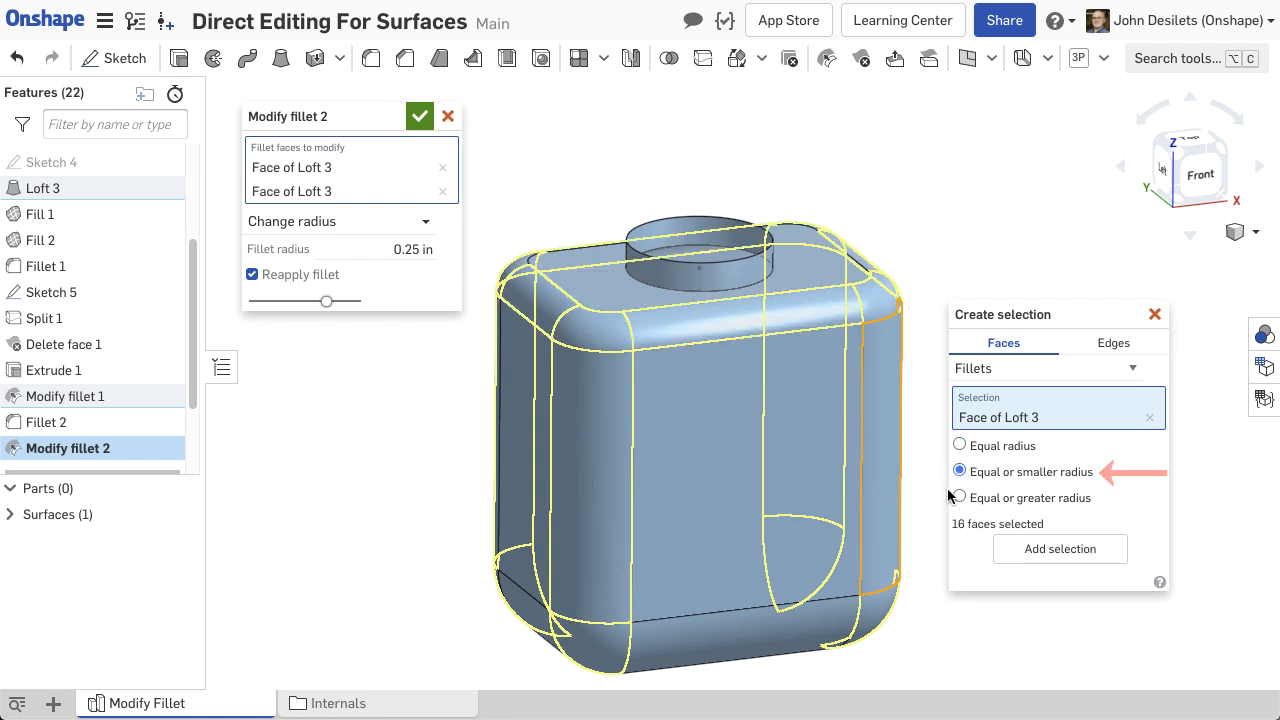
{"action": "left_click", "coordinate": [960, 498]}
{"action": "left_click", "coordinate": [533, 136]}
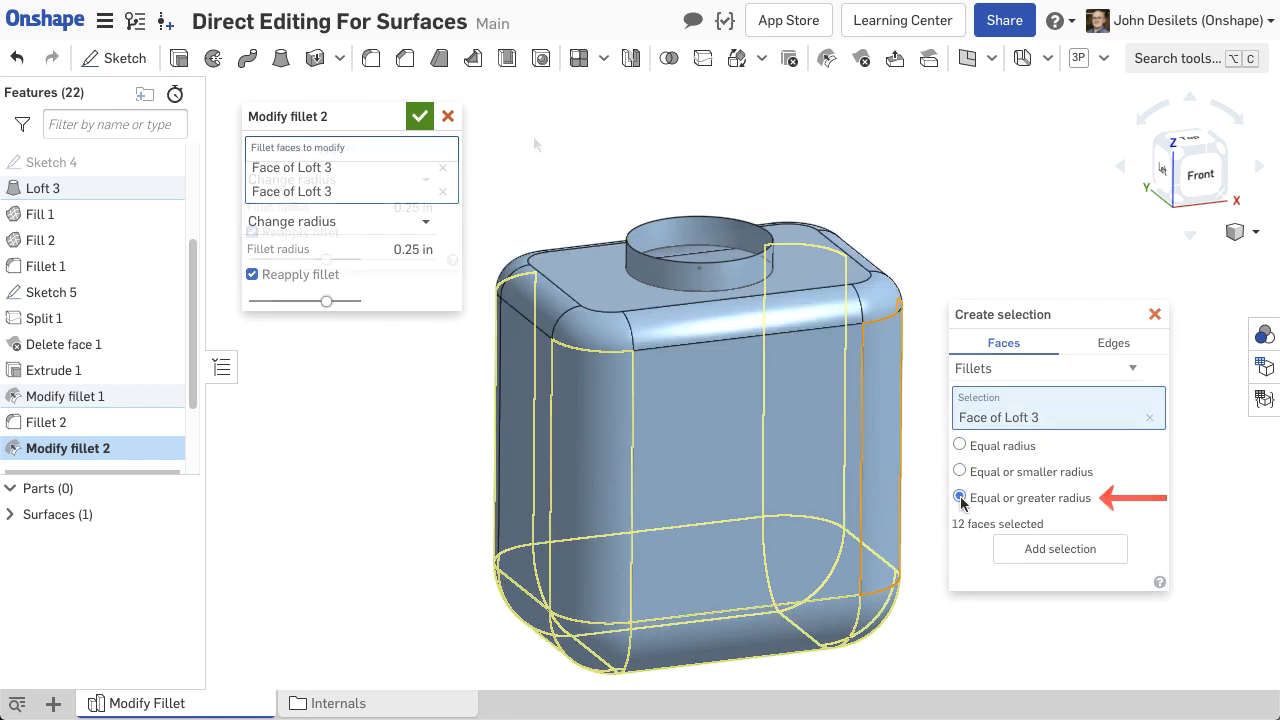
- Use Change radius to set the bottle's upper front edge fillet to 0.25 in
{"action": "left_click", "coordinate": [422, 177]}
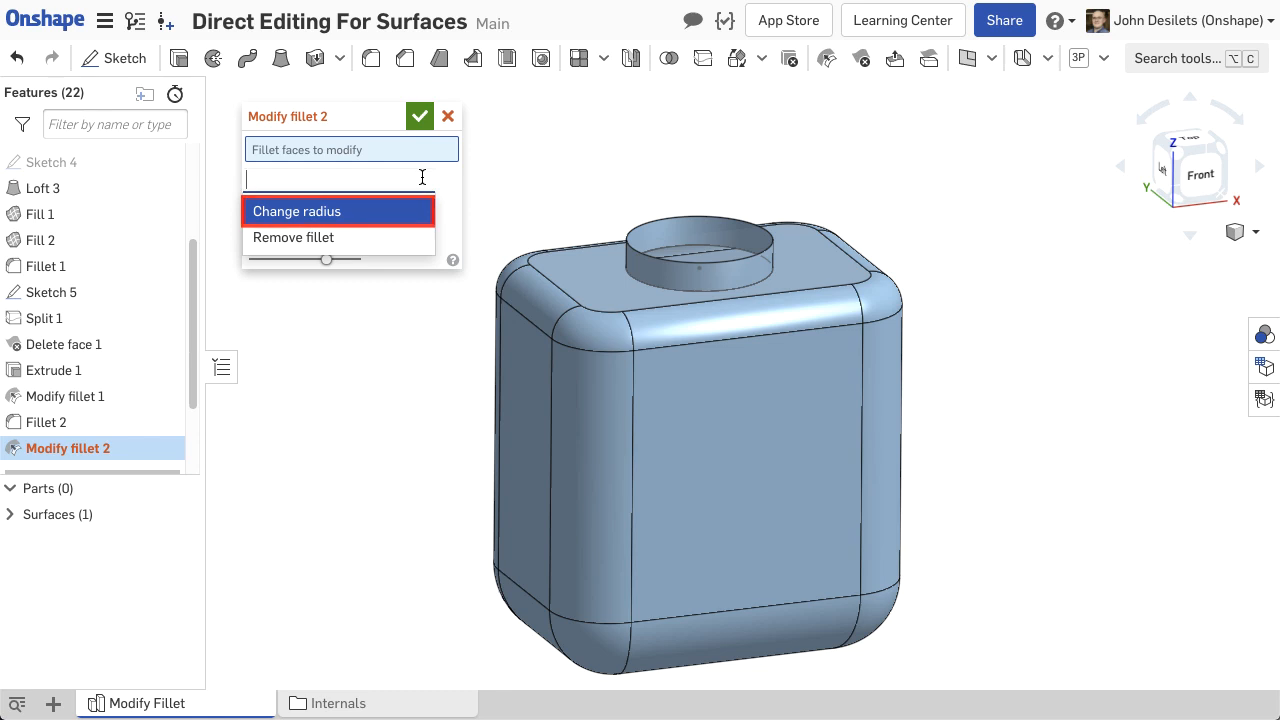
{"action": "left_click", "coordinate": [380, 212]}
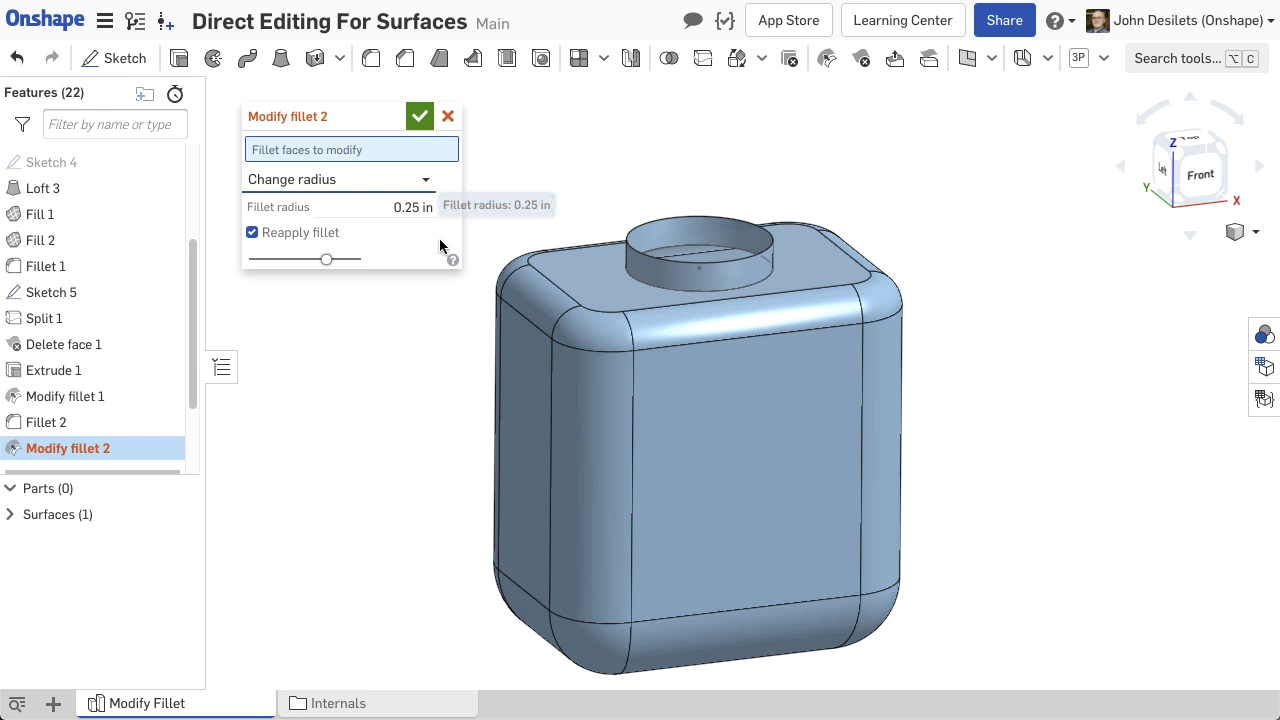
{"action": "left_click", "coordinate": [675, 316]}
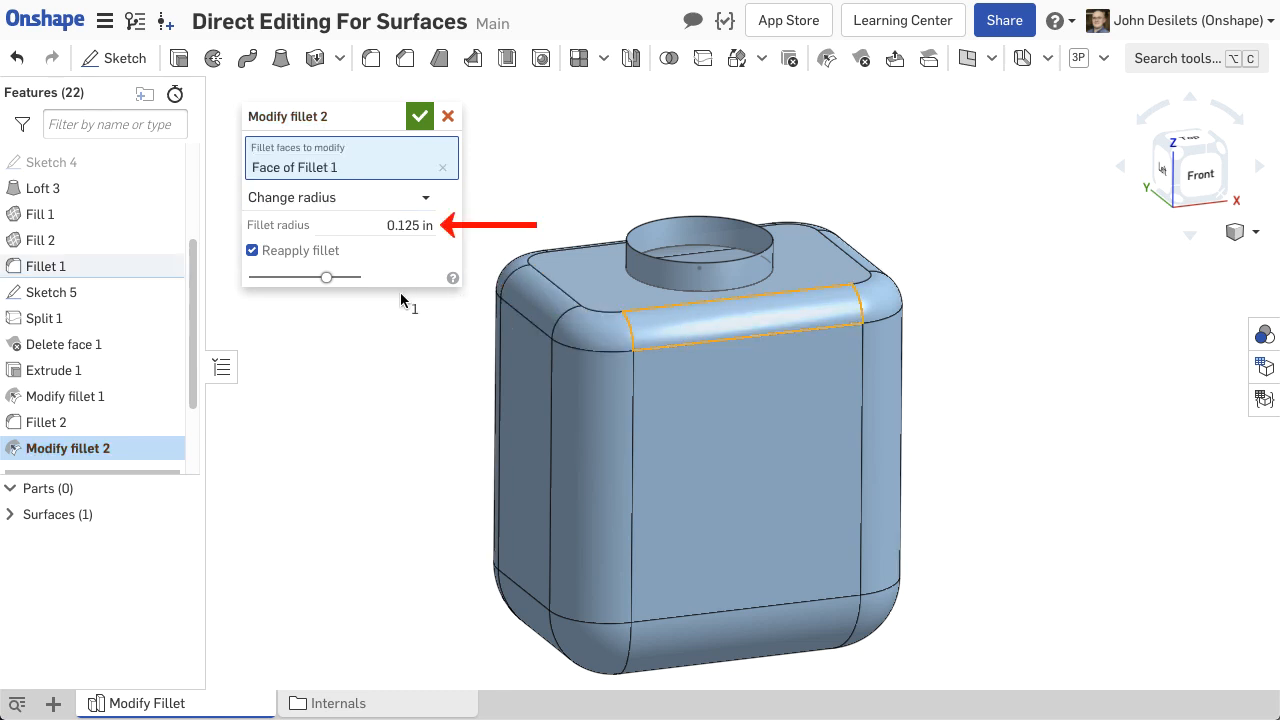
{"action": "left_click", "coordinate": [371, 217]}
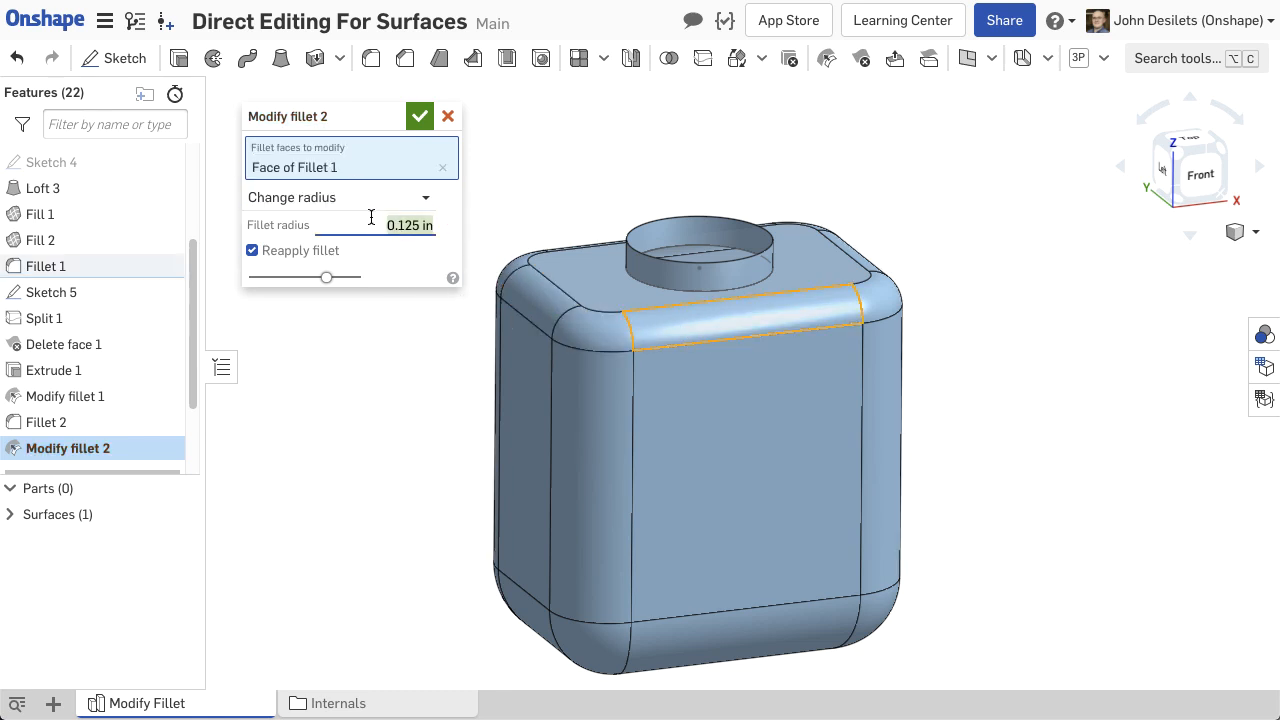
{"action": "type", "text": "0.25"}
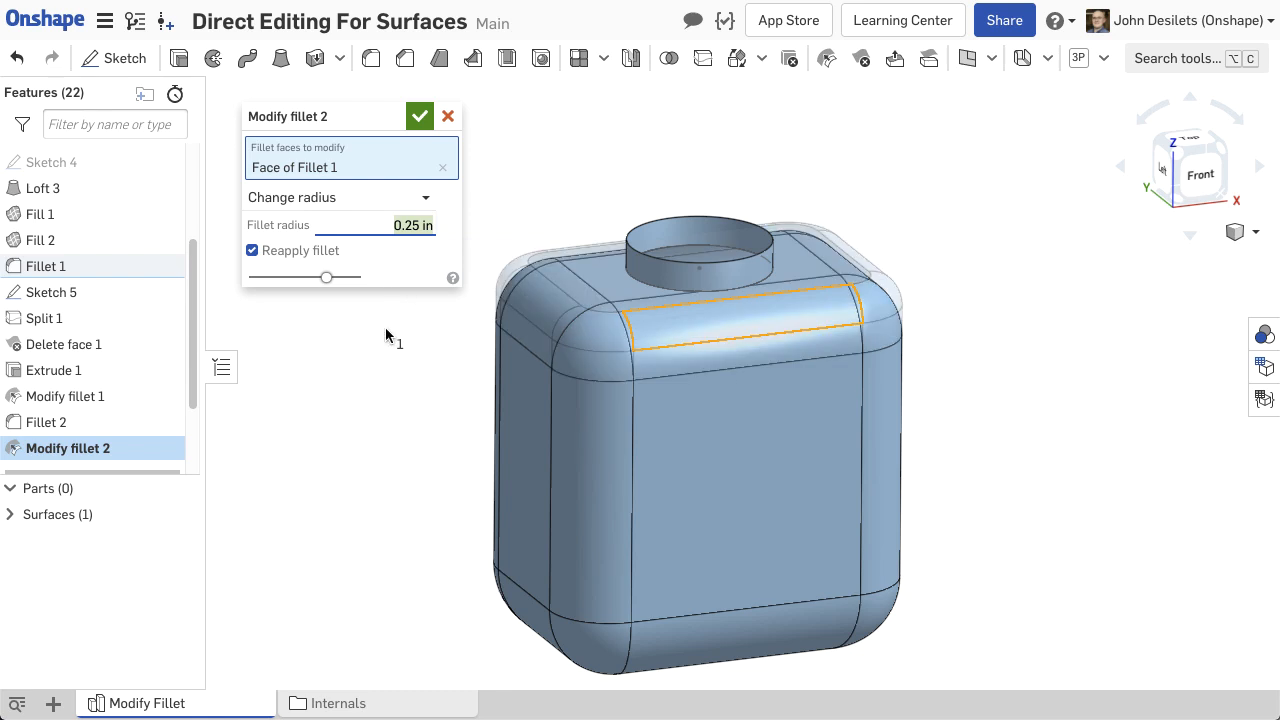
{"action": "left_click", "coordinate": [384, 341]}
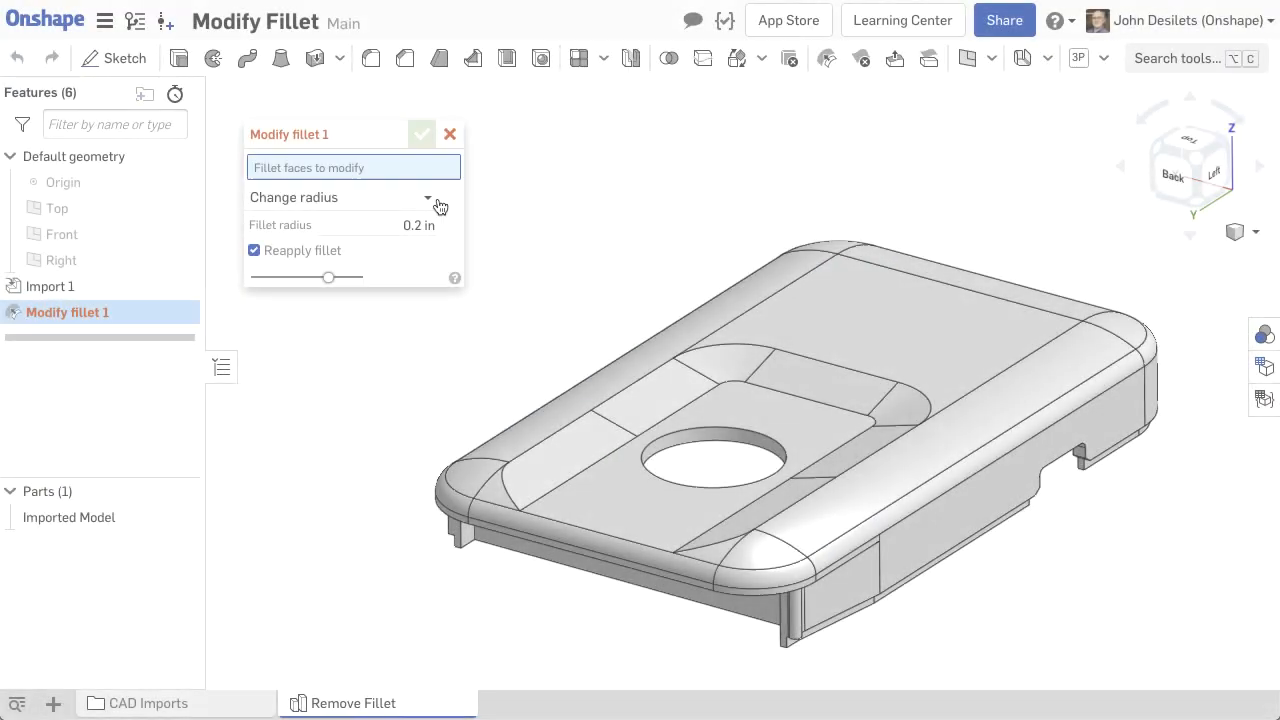
- Use Remove fillet on the imported part's long side edge fillet and accept the feature
{"action": "left_click", "coordinate": [428, 203]}
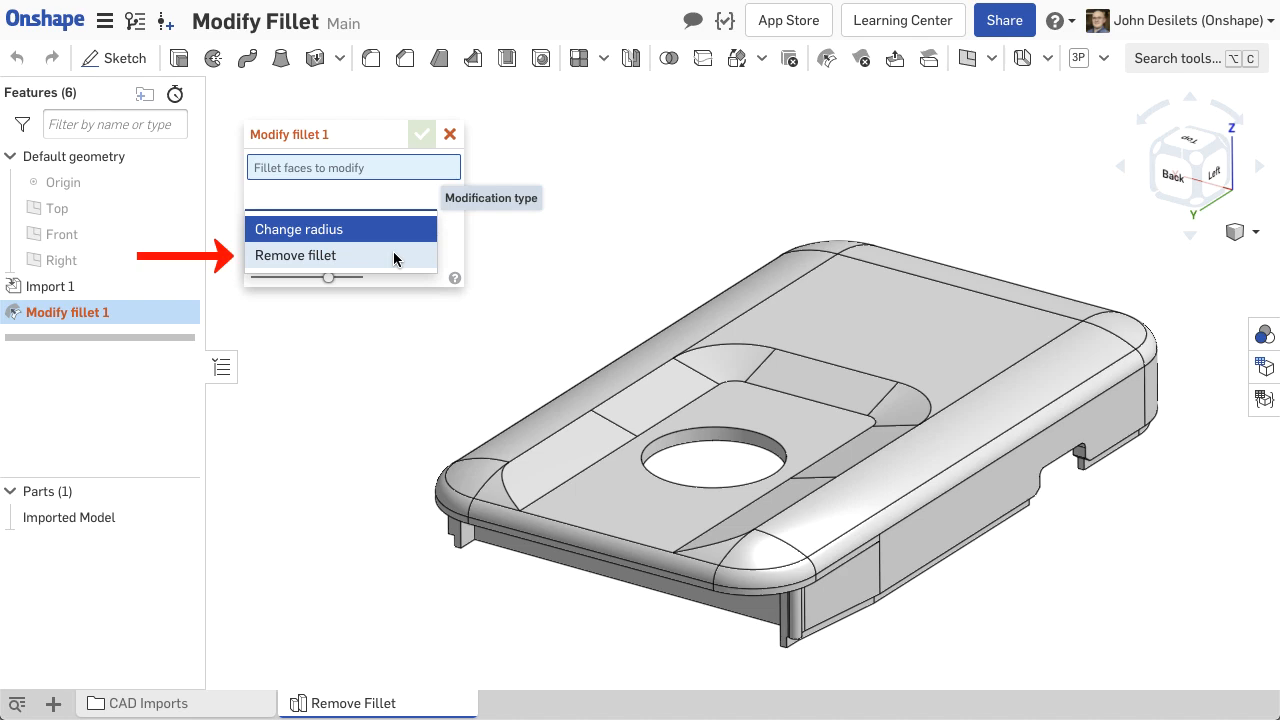
{"action": "left_click", "coordinate": [395, 257]}
{"action": "left_click", "coordinate": [877, 525]}
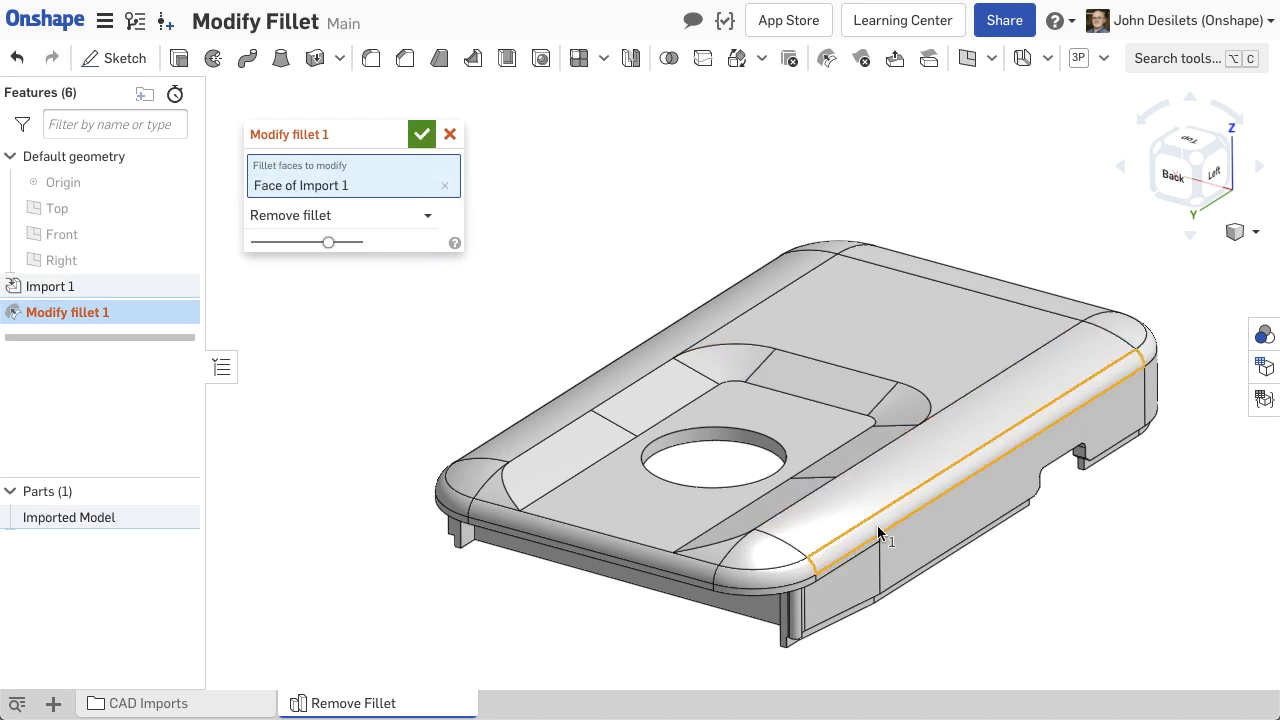
{"action": "left_click", "coordinate": [421, 134]}
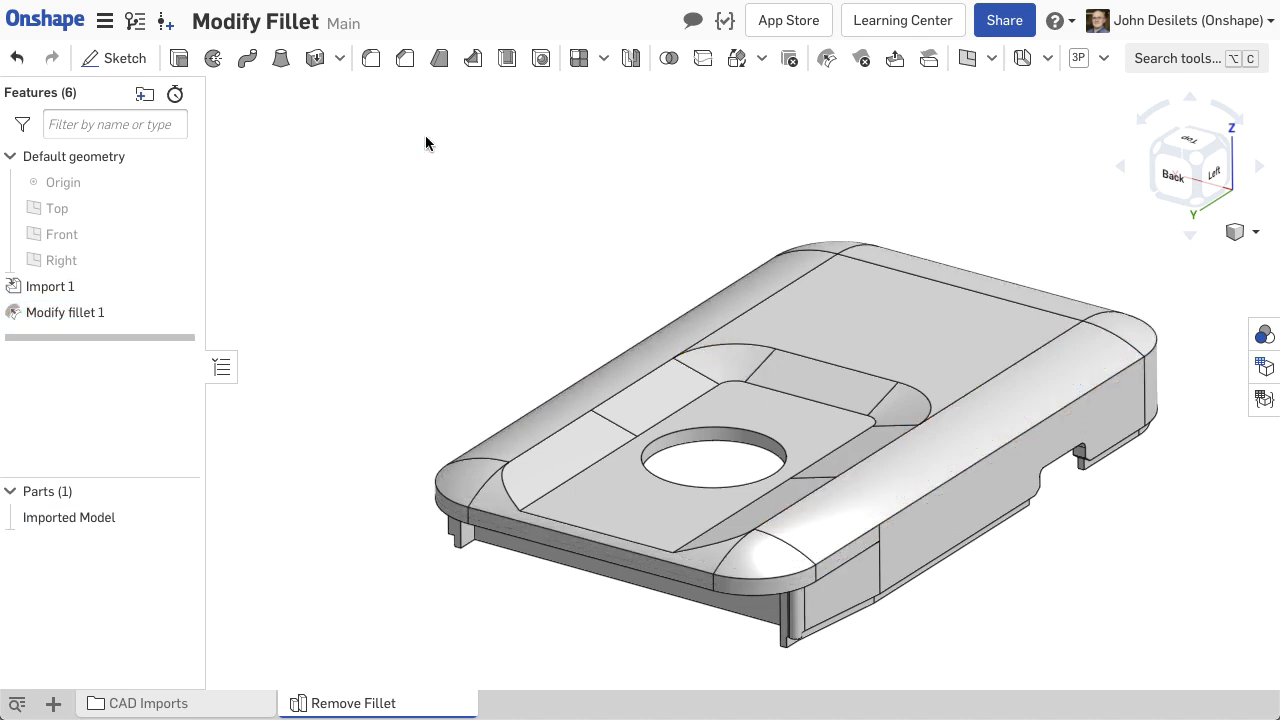